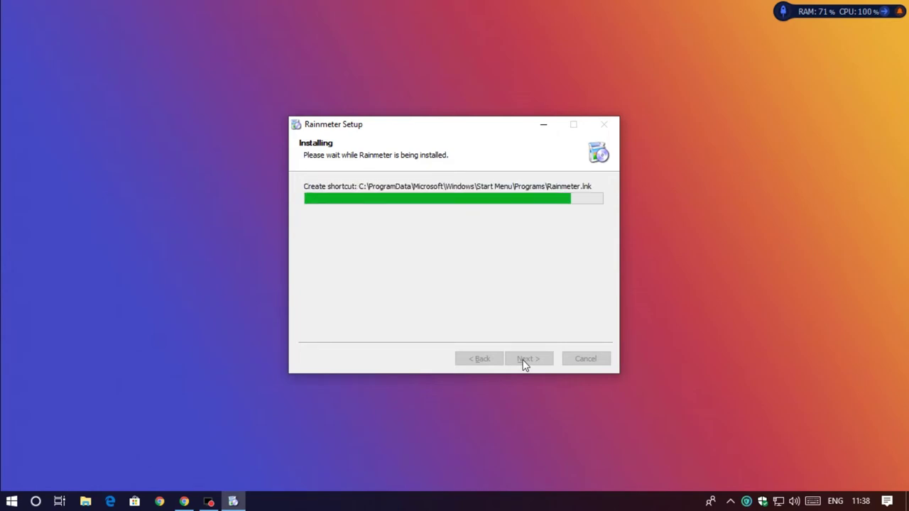
- Finish the Rainmeter setup, dismiss the new startup item alert, and clear all system notifications
{"action": "left_click", "coordinate": [529, 359]}
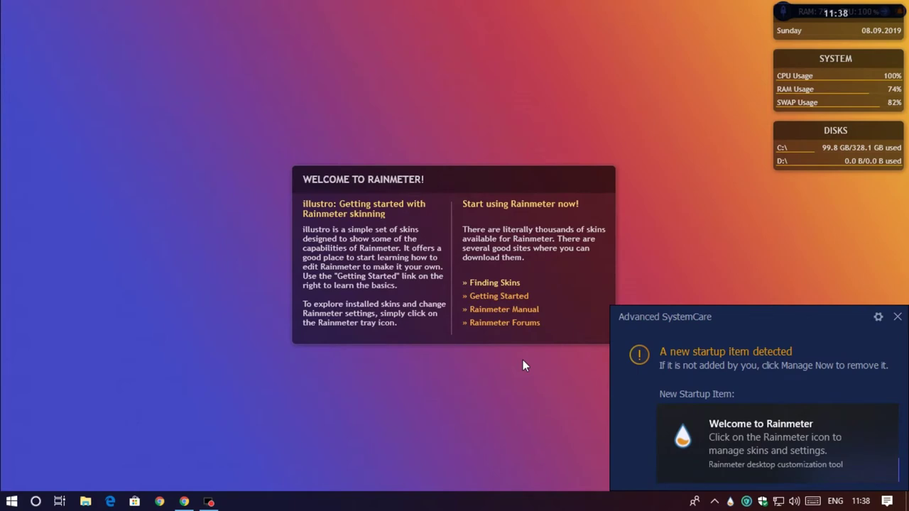
{"action": "left_click", "coordinate": [898, 317]}
{"action": "left_click", "coordinate": [887, 500]}
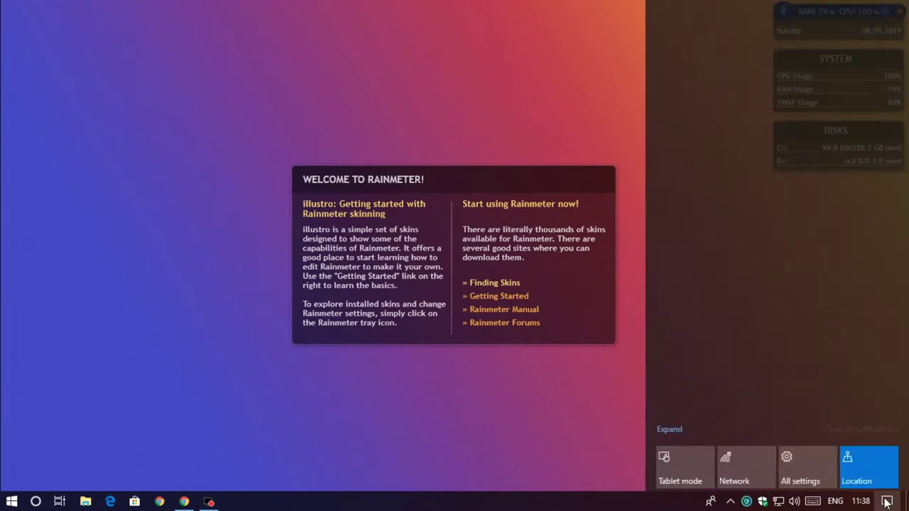
{"action": "left_click", "coordinate": [884, 433]}
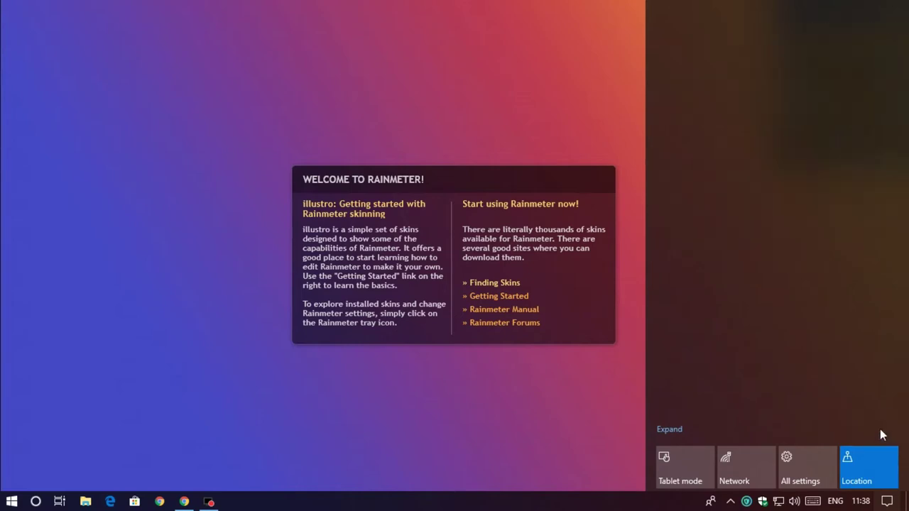
{"action": "left_click", "coordinate": [639, 419]}
- Unload the illustro Welcome, Disks, System and Clock skins from the desktop, and exit the RAM/CPU monitor widget
{"action": "right_click", "coordinate": [601, 316]}
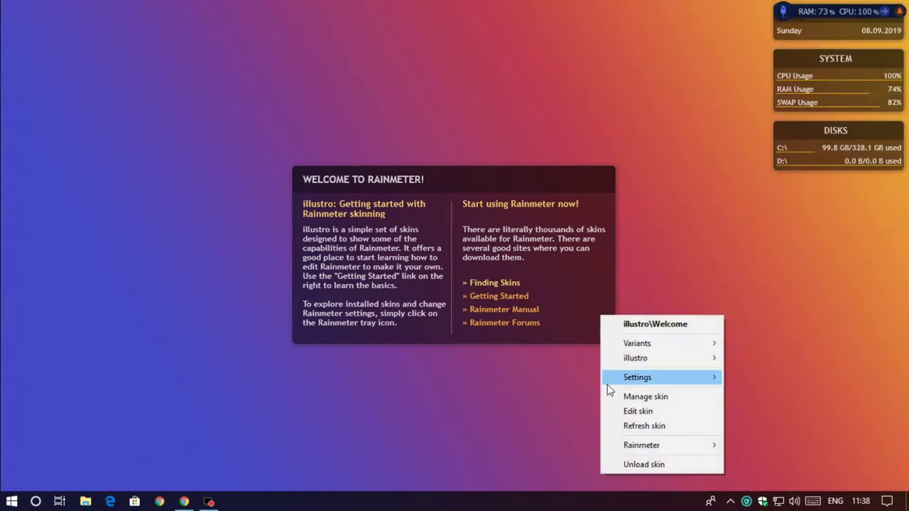
{"action": "left_click", "coordinate": [610, 462]}
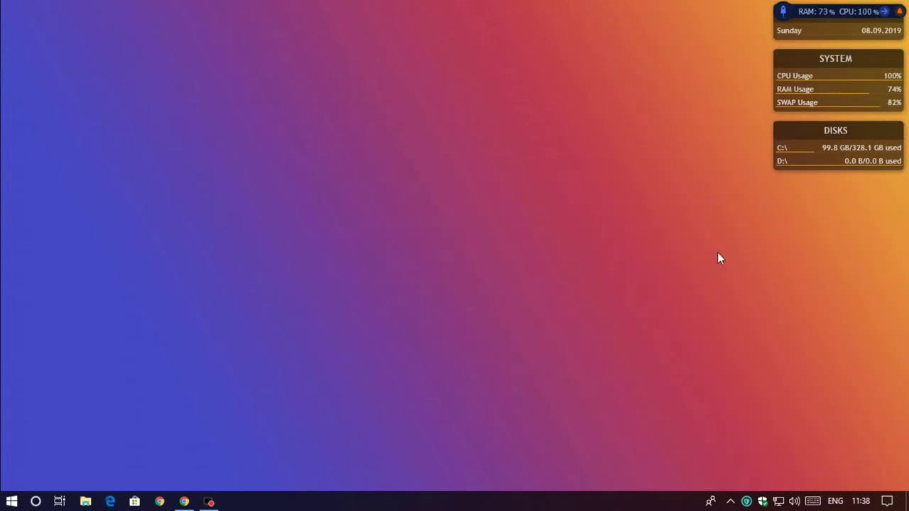
{"action": "right_click", "coordinate": [782, 166]}
{"action": "left_click", "coordinate": [805, 311]}
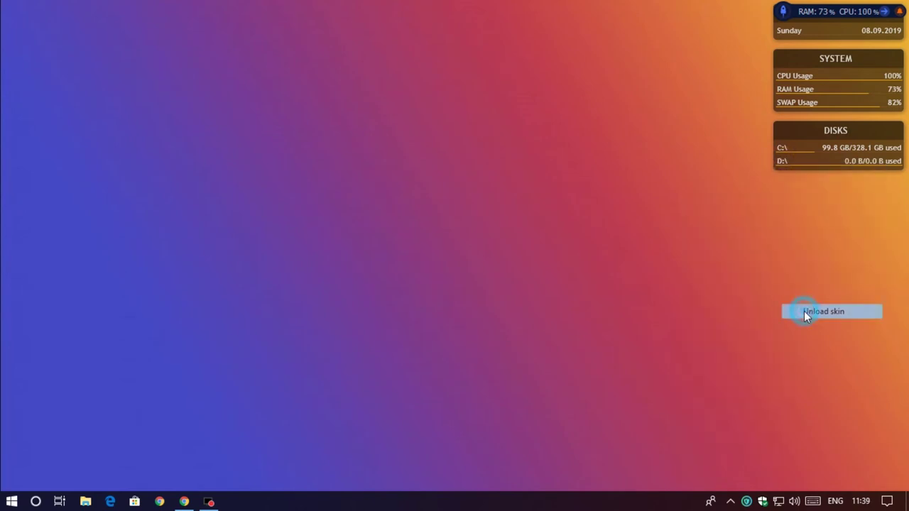
{"action": "right_click", "coordinate": [807, 100]}
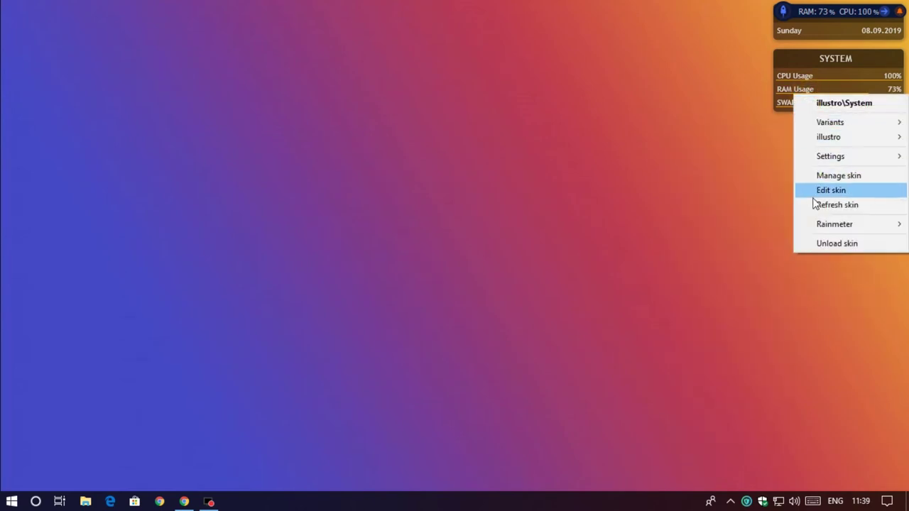
{"action": "left_click", "coordinate": [810, 248]}
{"action": "right_click", "coordinate": [805, 32]}
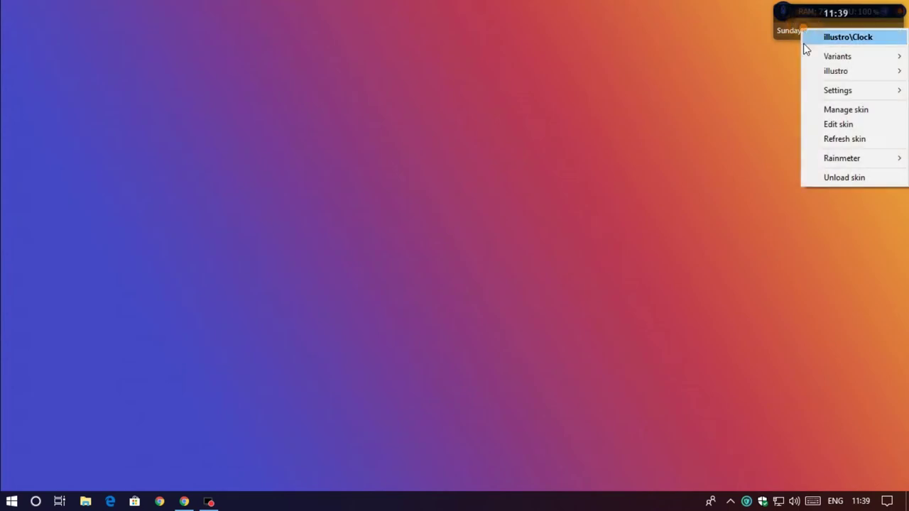
{"action": "left_click", "coordinate": [809, 177]}
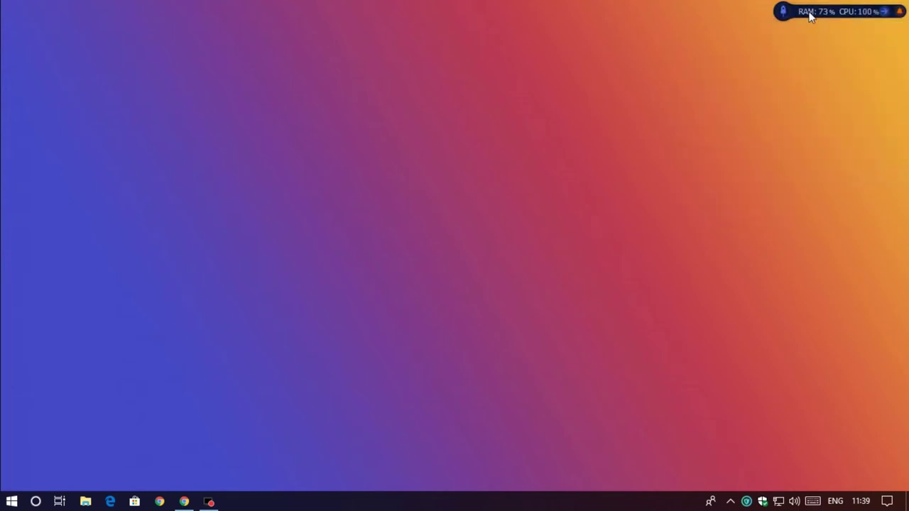
{"action": "left_click", "coordinate": [810, 16]}
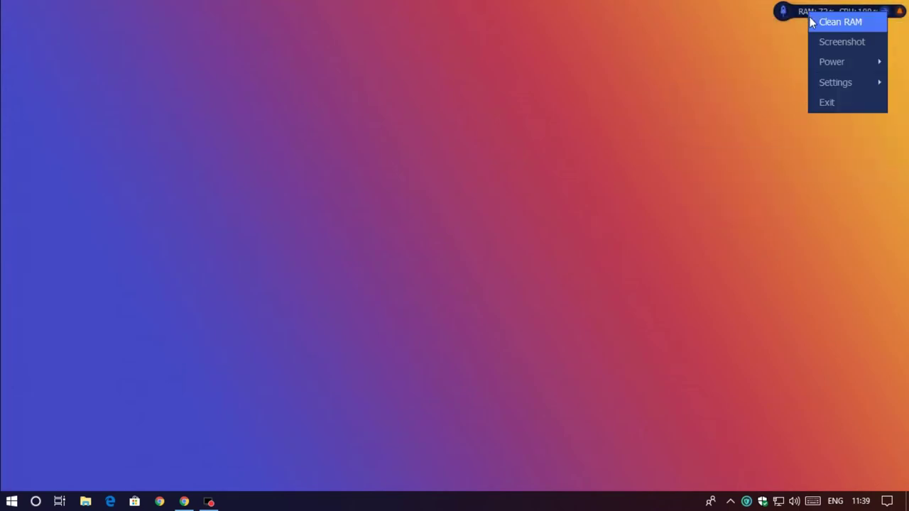
{"action": "left_click", "coordinate": [826, 101]}
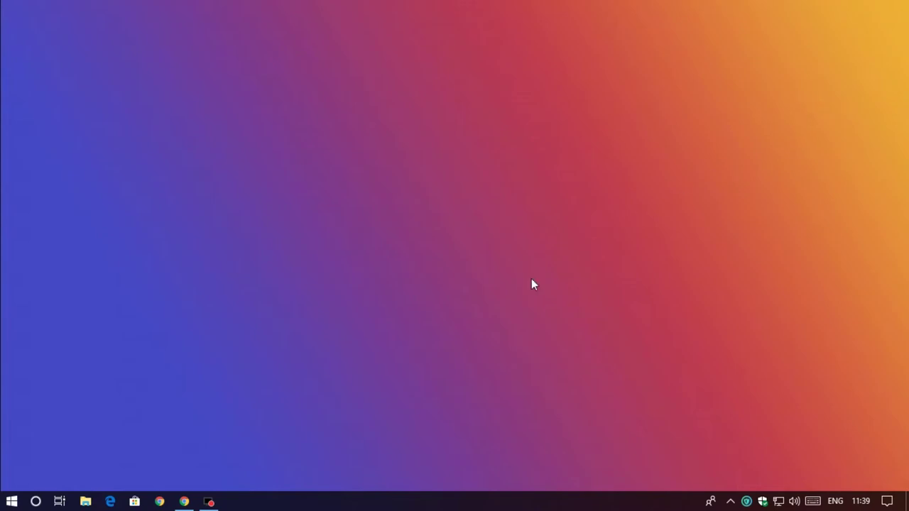
- On the annapurna massif wallpaper page in Chrome, select the 1366x768 size and open the wallpaper's download image
{"action": "left_click", "coordinate": [184, 502]}
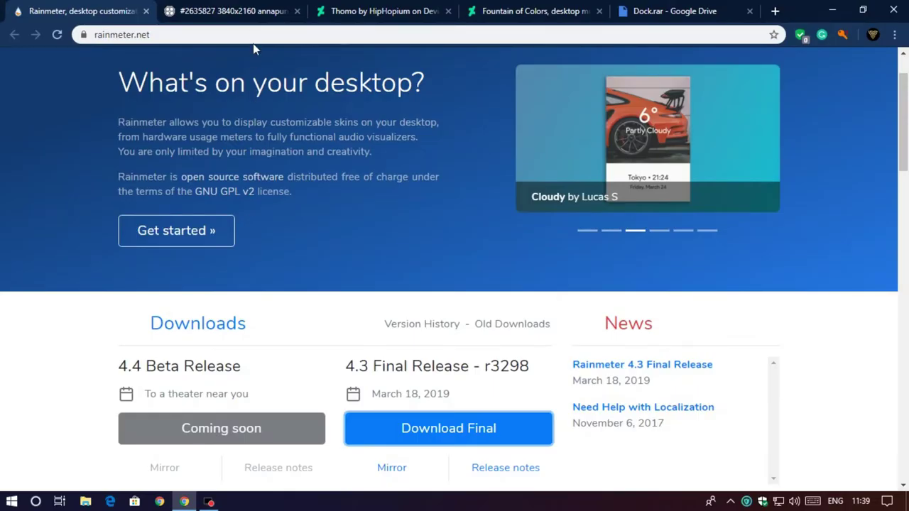
{"action": "left_click", "coordinate": [255, 16]}
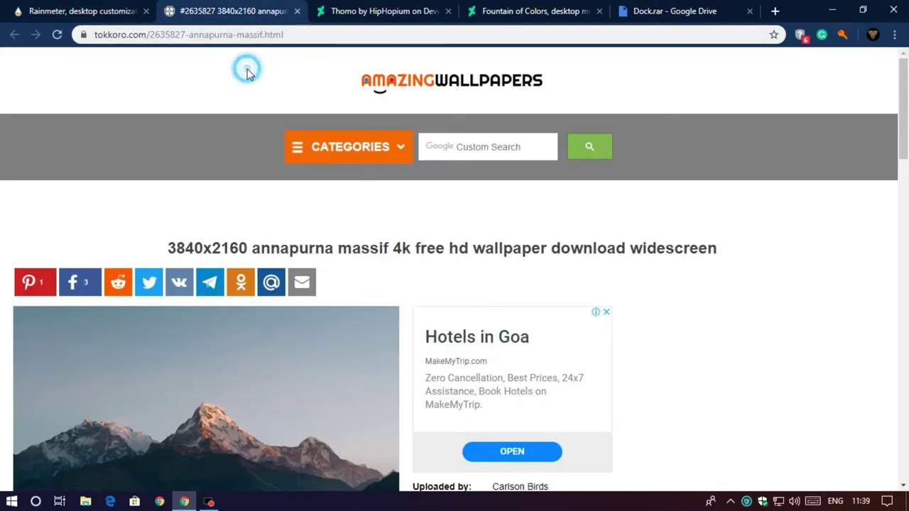
{"action": "scroll", "coordinate": [249, 75], "scroll_direction": "down", "scroll_amount": 2}
{"action": "scroll", "coordinate": [249, 75], "scroll_direction": "down", "scroll_amount": 1}
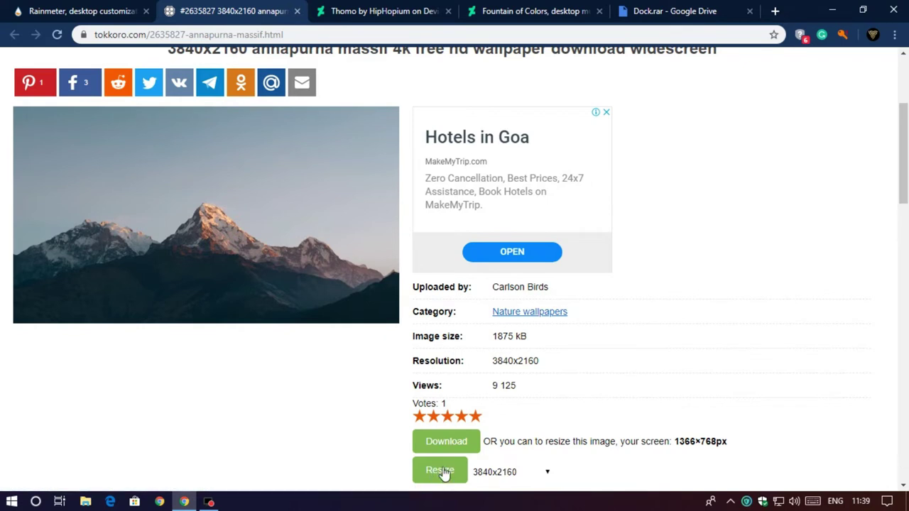
{"action": "left_click", "coordinate": [547, 472]}
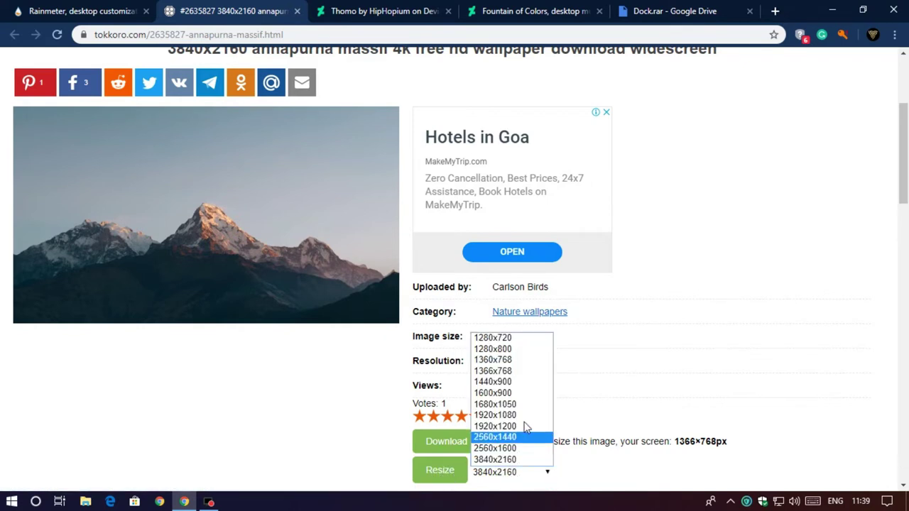
{"action": "left_click", "coordinate": [519, 371]}
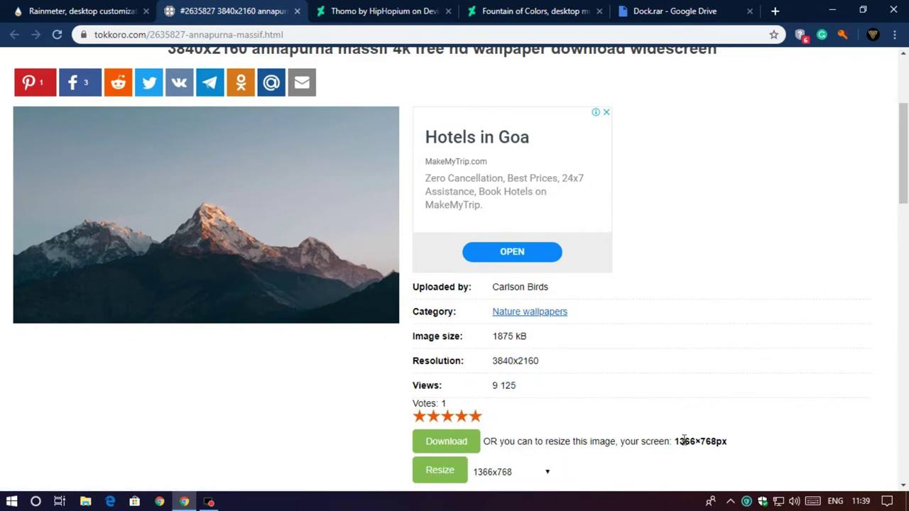
{"action": "left_click_drag", "start_coordinate": [488, 443], "coordinate": [732, 444]}
{"action": "left_click", "coordinate": [727, 446]}
{"action": "left_click", "coordinate": [457, 445]}
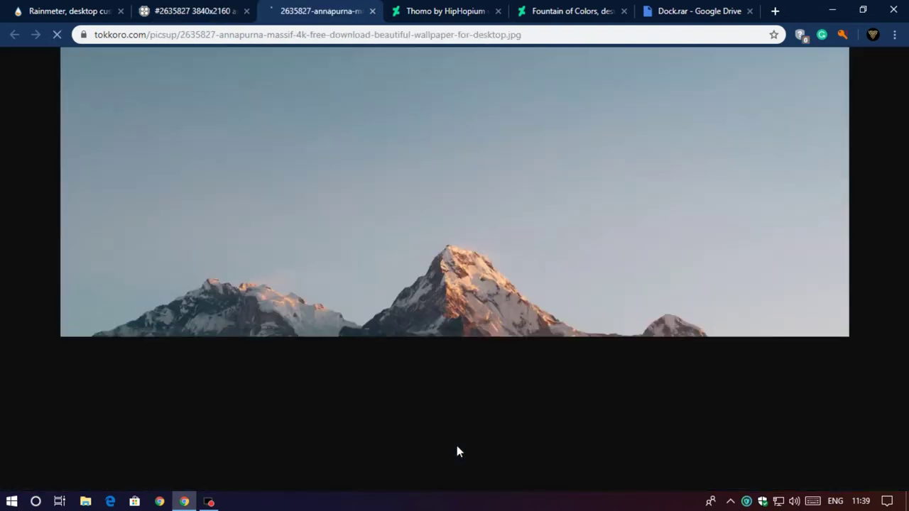
- Save the mountain wallpaper image to the Desktop as "1366 X 768"
{"action": "right_click", "coordinate": [466, 221]}
{"action": "left_click", "coordinate": [477, 245]}
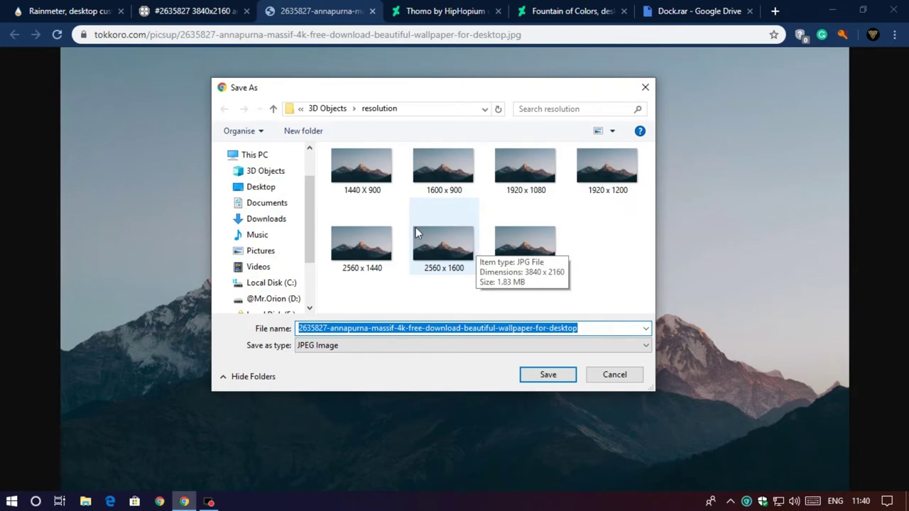
{"action": "left_click", "coordinate": [274, 186]}
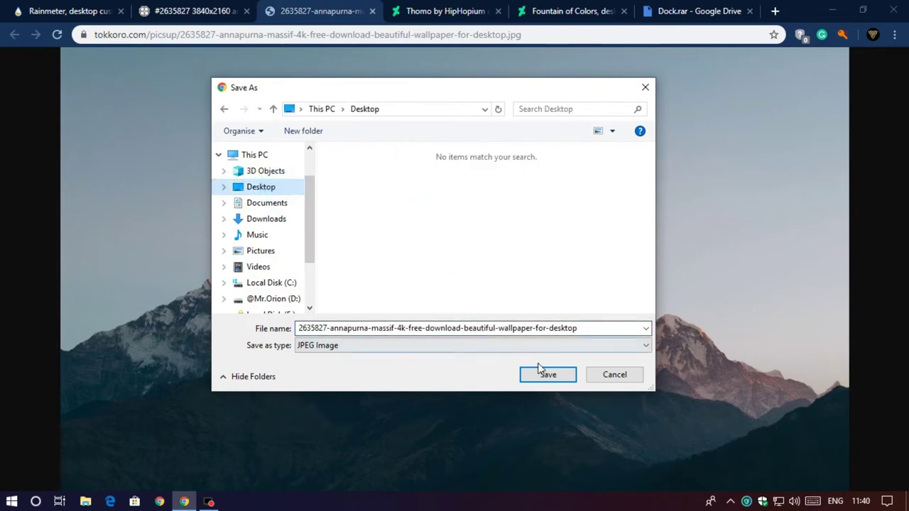
{"action": "double_click", "coordinate": [579, 328]}
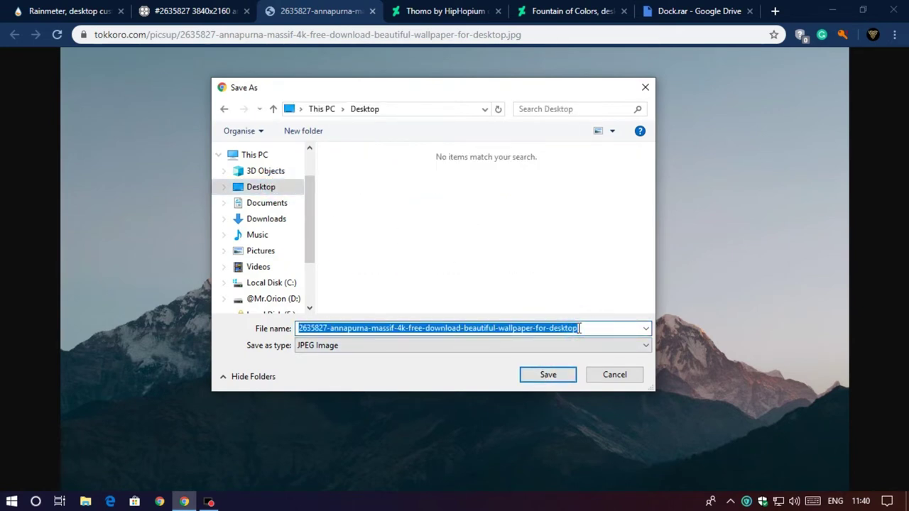
{"action": "type", "text": "1"}
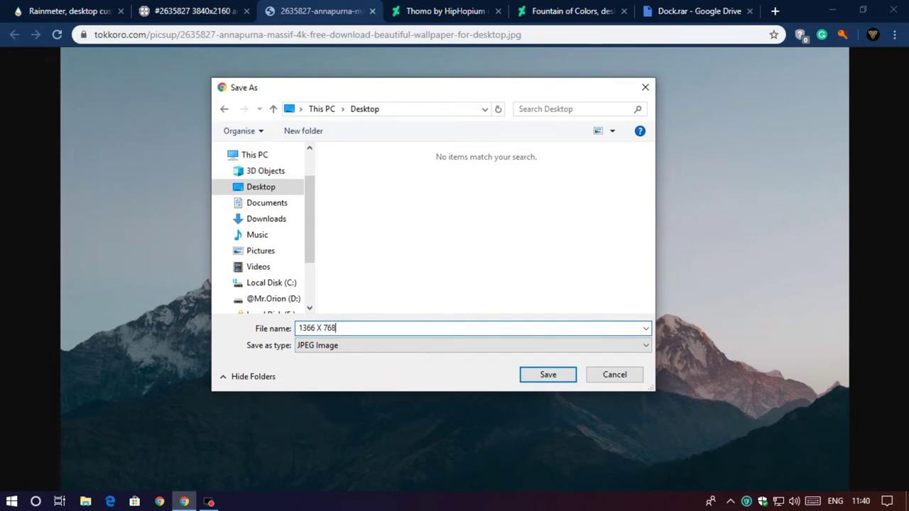
{"action": "type", "text": "366 X 768"}
{"action": "key", "text": "Return"}
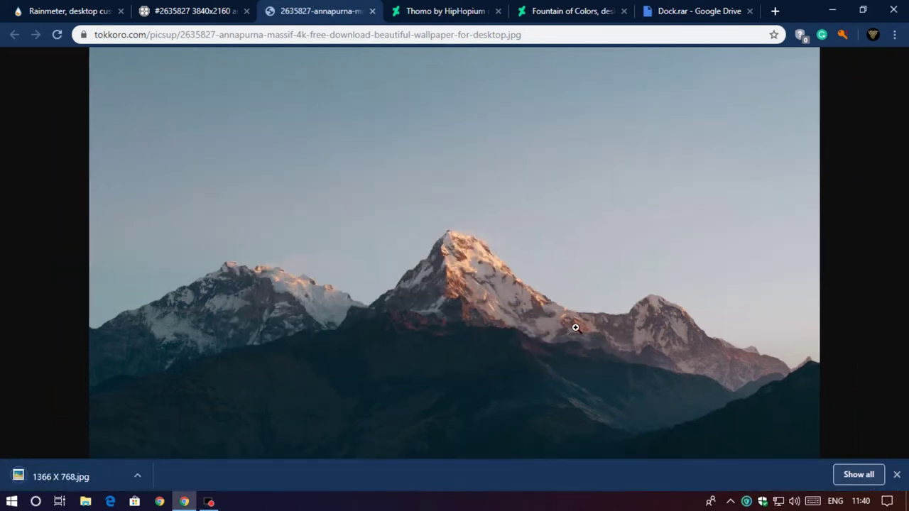
- Download the Thomo Rainmeter skin from its DeviantArt page and install the package
{"action": "left_click", "coordinate": [454, 13]}
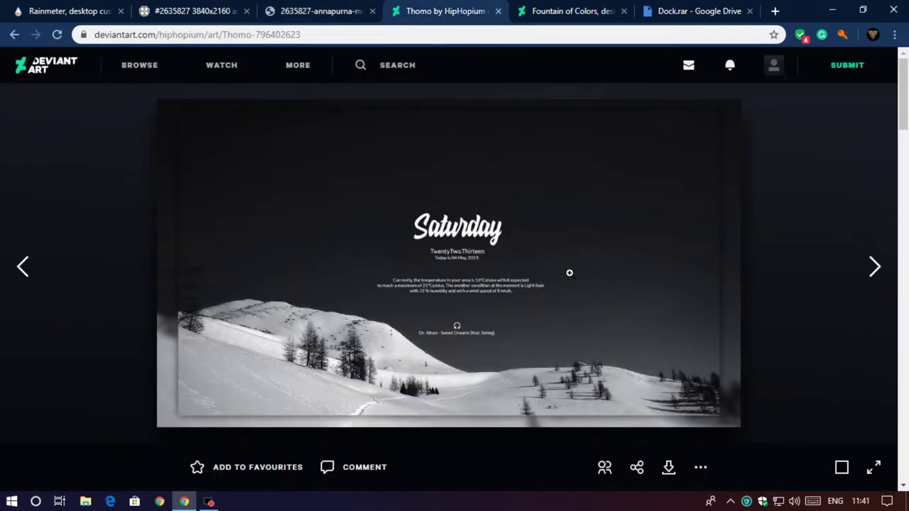
{"action": "left_click", "coordinate": [669, 467]}
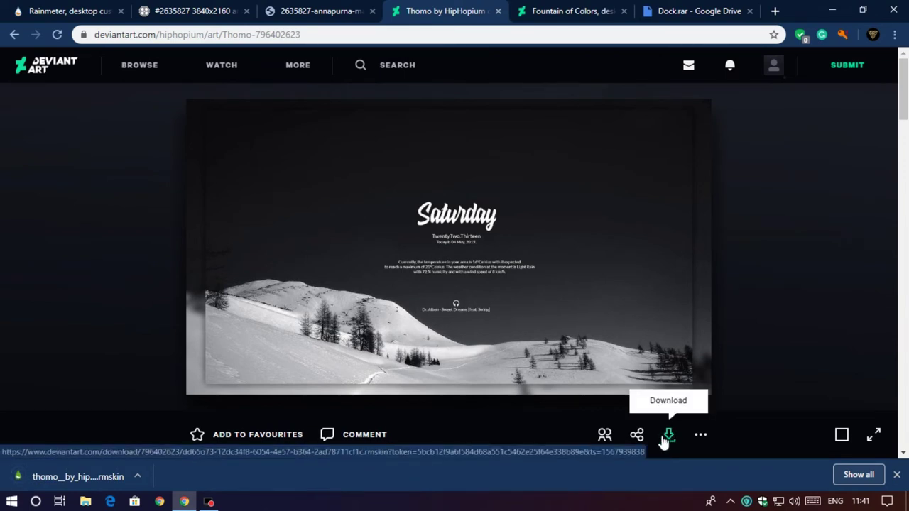
{"action": "left_click", "coordinate": [140, 478]}
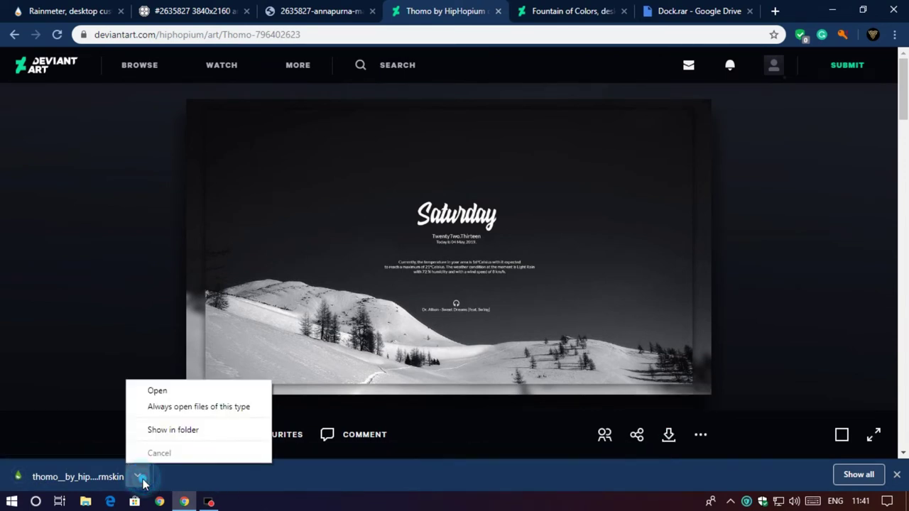
{"action": "left_click", "coordinate": [154, 390]}
{"action": "left_click", "coordinate": [496, 378]}
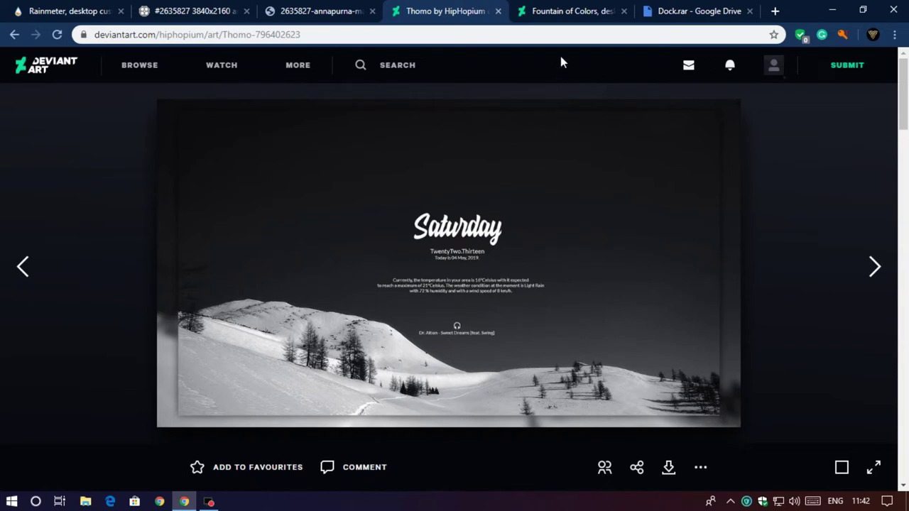
- Download the Fountain of Colors music visualizer skin from DeviantArt and install the package
{"action": "left_click", "coordinate": [568, 11]}
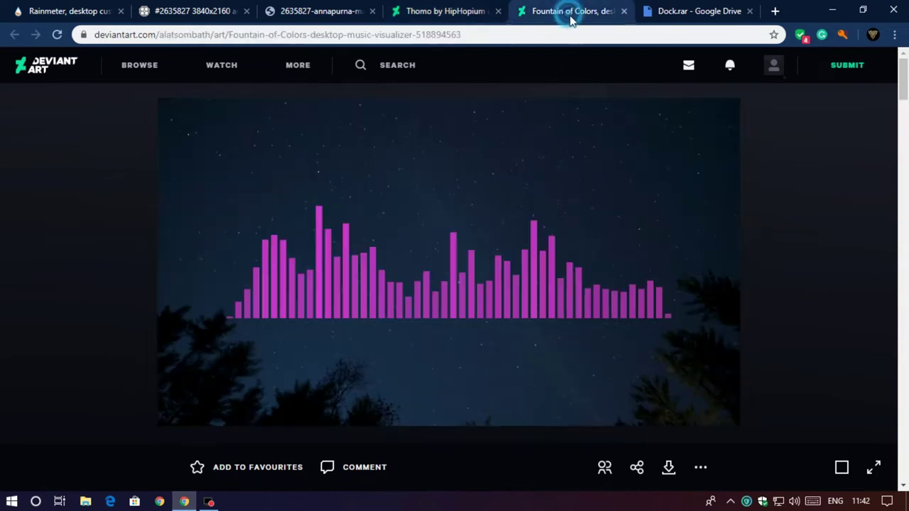
{"action": "left_click", "coordinate": [668, 469]}
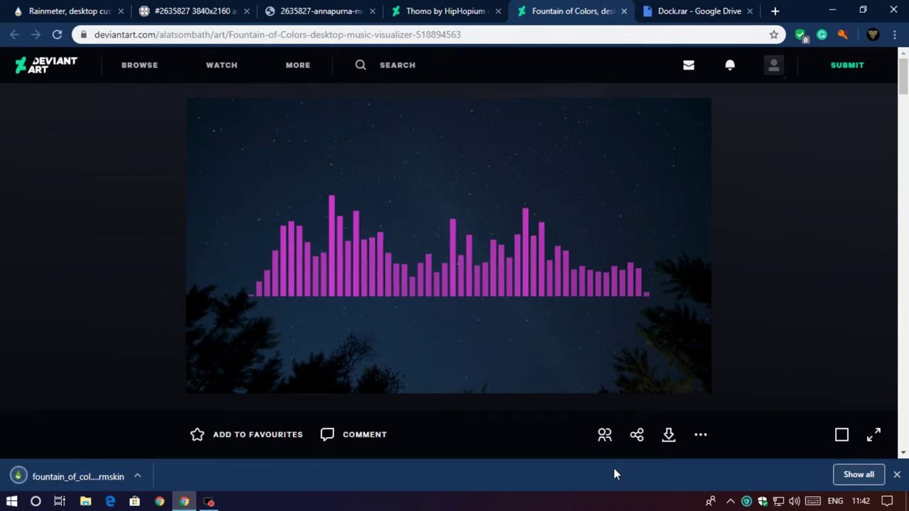
{"action": "left_click", "coordinate": [138, 478]}
{"action": "left_click", "coordinate": [145, 389]}
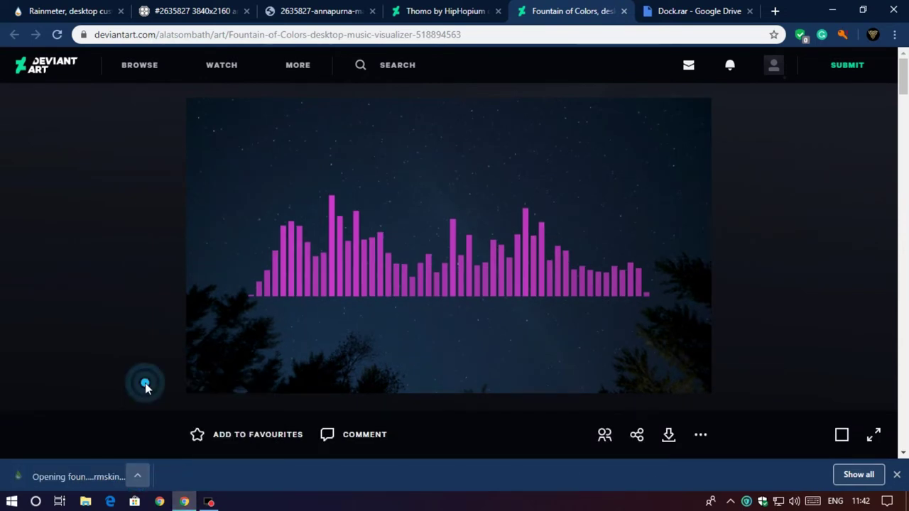
{"action": "left_click", "coordinate": [498, 375]}
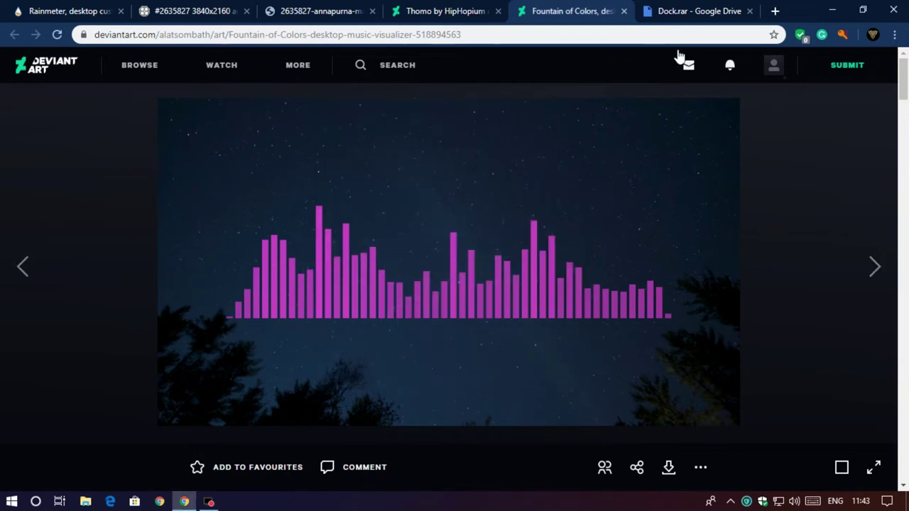
- Download Dock.rar from its Google Drive page and minimize the browser
{"action": "left_click", "coordinate": [695, 13]}
{"action": "left_click", "coordinate": [391, 227]}
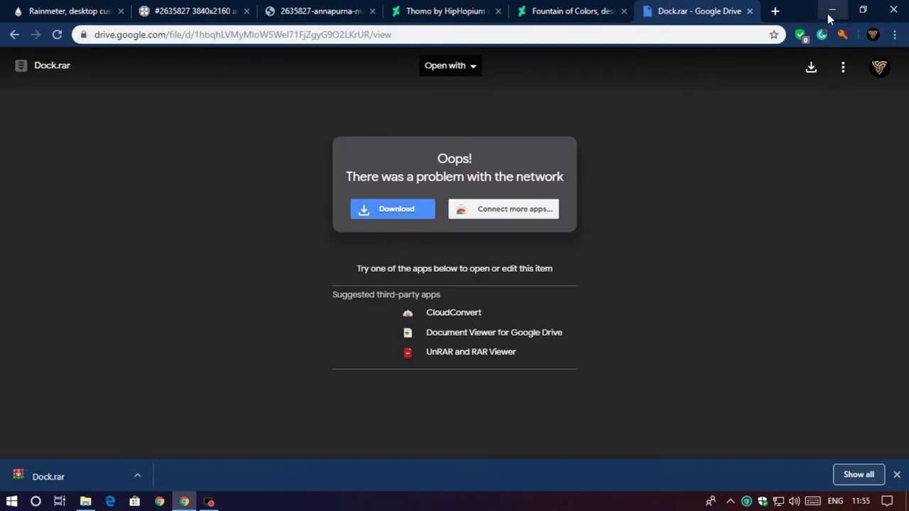
{"action": "left_click", "coordinate": [830, 16]}
- Show the desktop icons and set the 1366 X 768 image as the desktop background
{"action": "right_click", "coordinate": [826, 14]}
{"action": "mouse_move", "coordinate": [826, 22]}
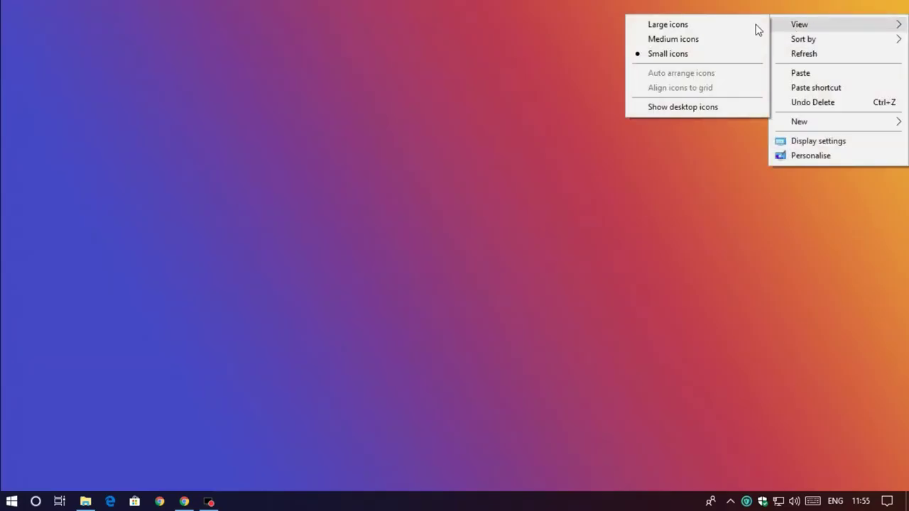
{"action": "left_click", "coordinate": [678, 106]}
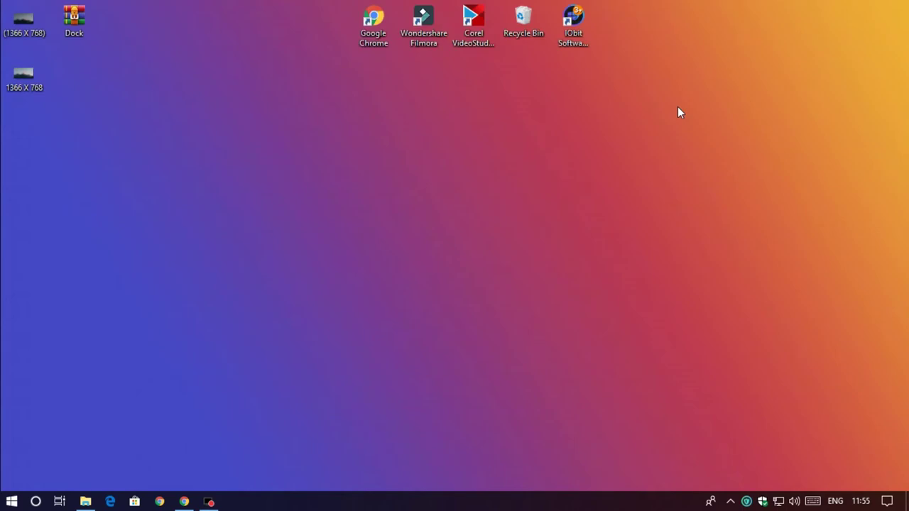
{"action": "right_click", "coordinate": [28, 83]}
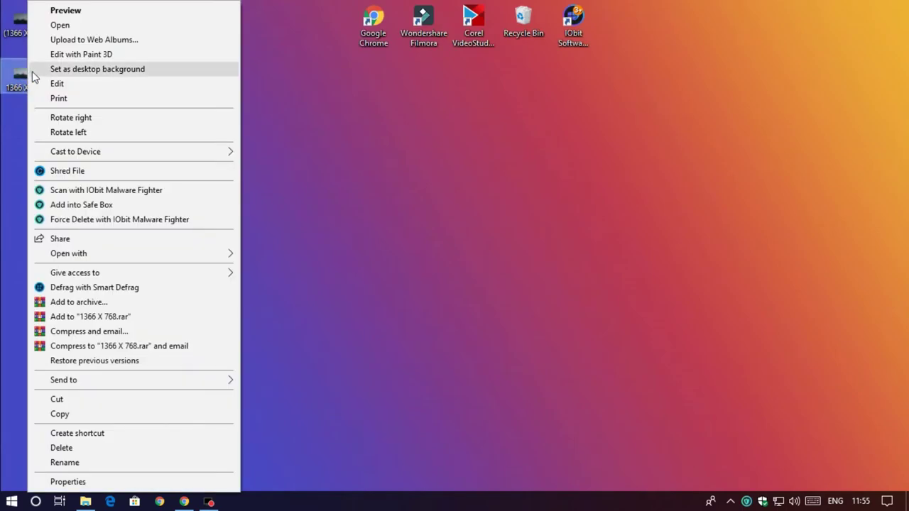
{"action": "left_click", "coordinate": [32, 66]}
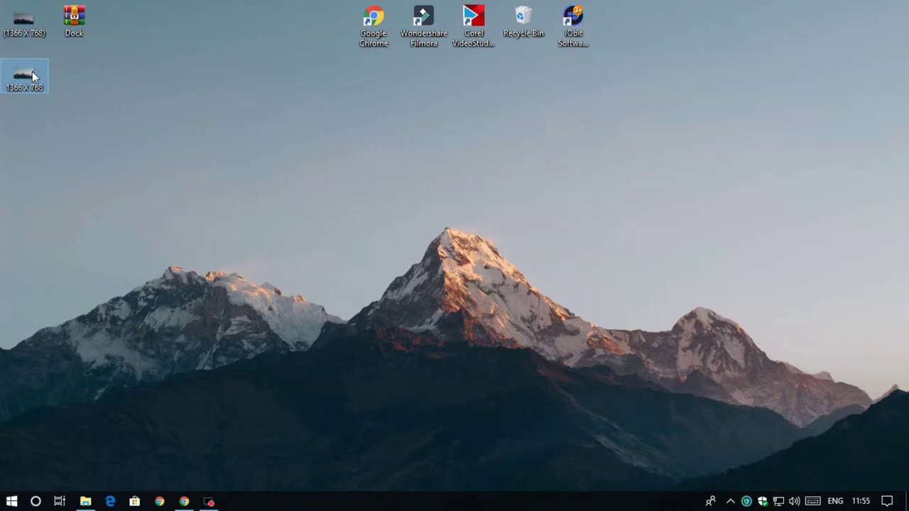
- Set the (1366 X 768) image as the desktop background and move both wallpaper image files to the Recycle Bin
{"action": "left_click", "coordinate": [34, 34]}
{"action": "right_click", "coordinate": [34, 32]}
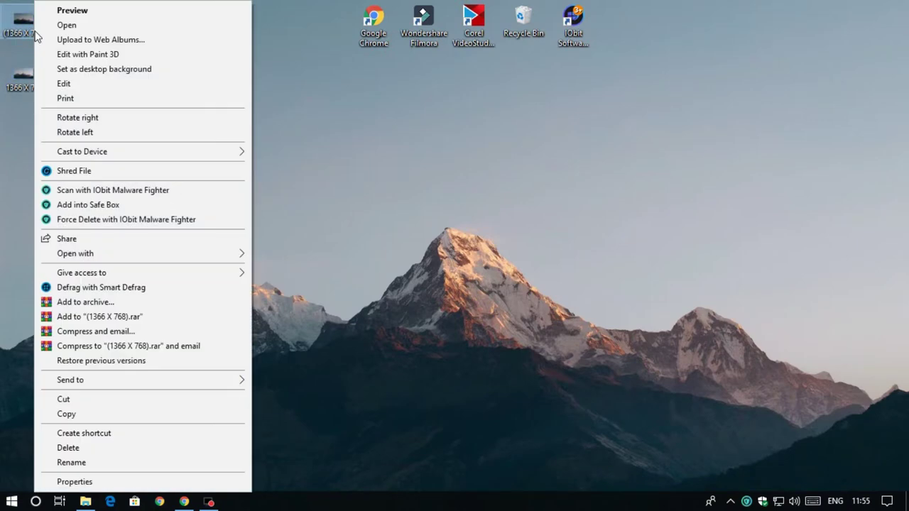
{"action": "left_click", "coordinate": [42, 67]}
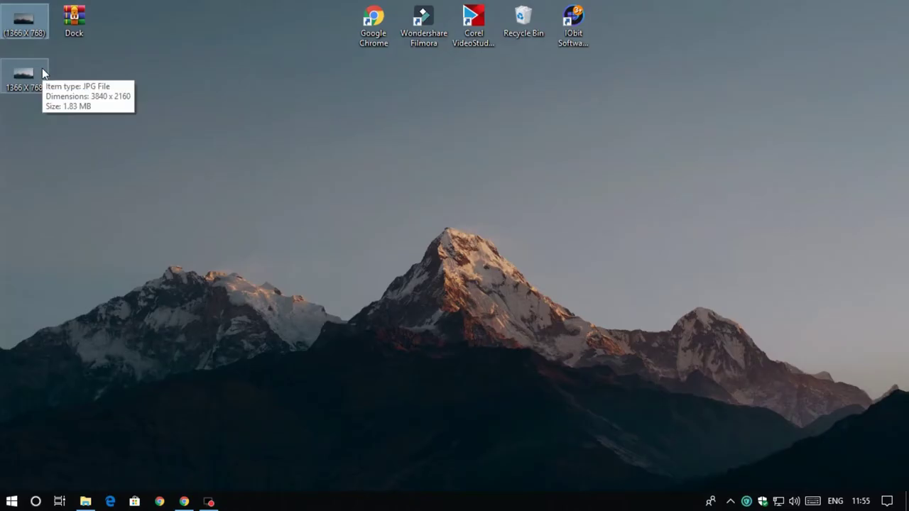
{"action": "left_click", "coordinate": [38, 121]}
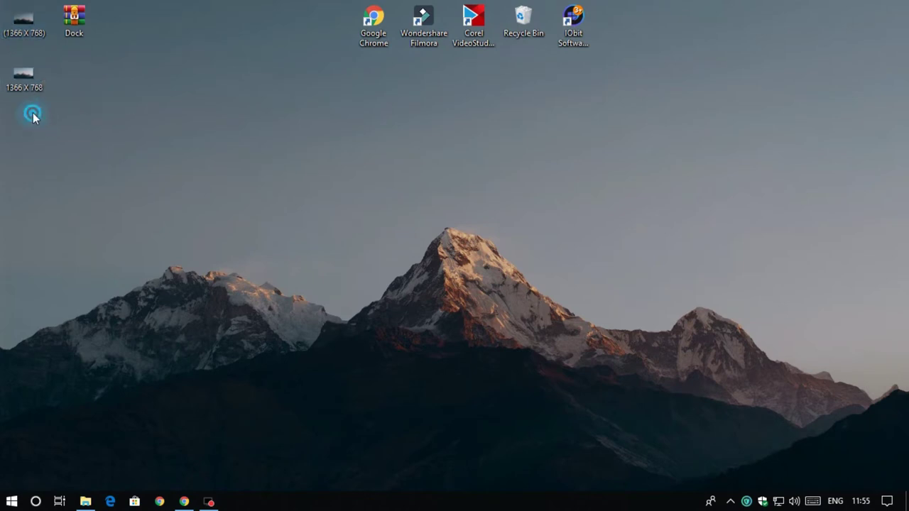
{"action": "left_click_drag", "start_coordinate": [30, 111], "coordinate": [526, 32]}
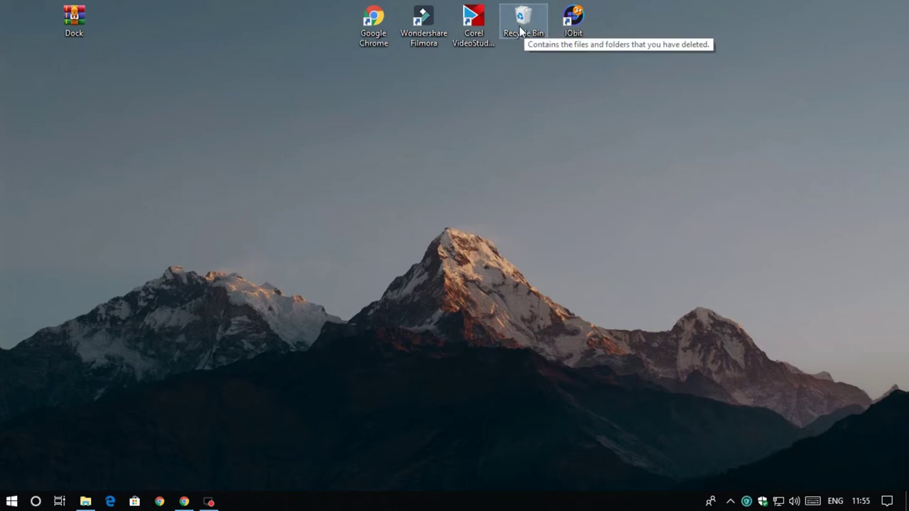
- Extract the Dock archive into a Dock folder on the desktop
{"action": "left_click", "coordinate": [74, 29]}
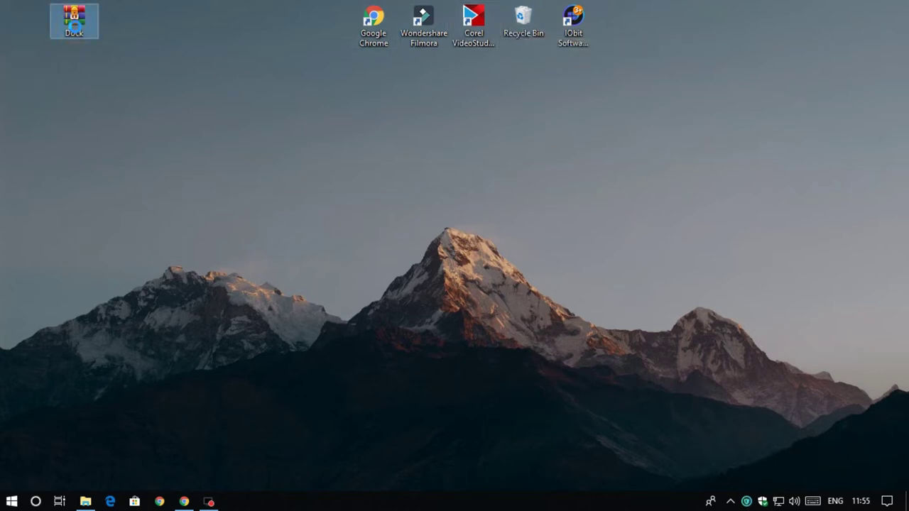
{"action": "right_click", "coordinate": [75, 30]}
{"action": "left_click", "coordinate": [91, 97]}
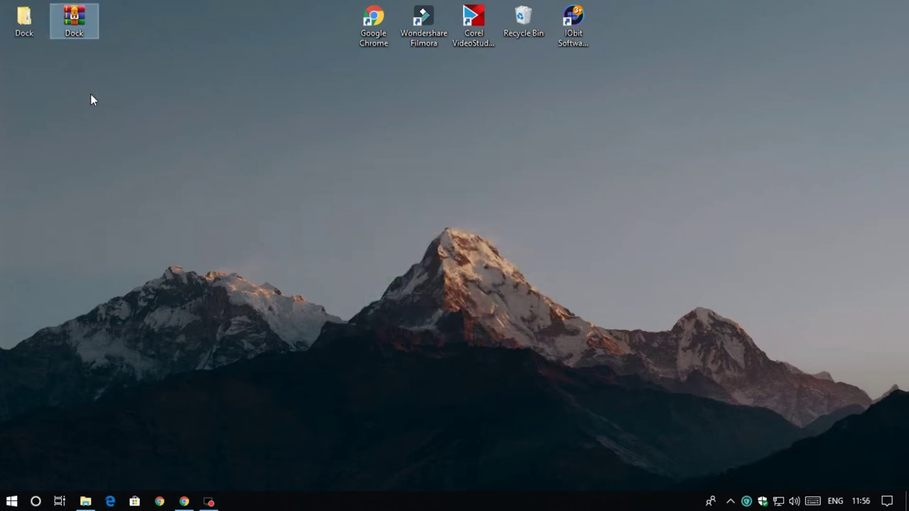
- Copy the inner Dock folder from the extracted folder into Documents > Rainmeter > Skins and minimize the file window
{"action": "double_click", "coordinate": [34, 37]}
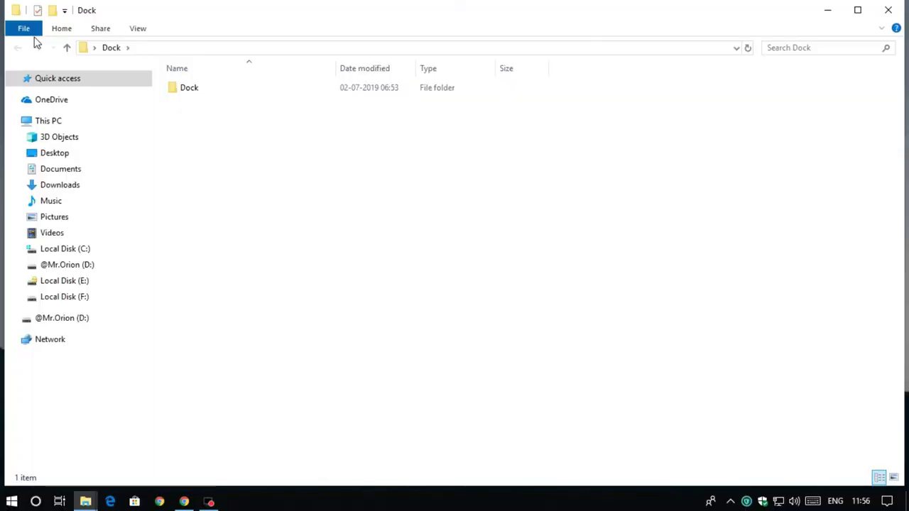
{"action": "left_click", "coordinate": [190, 91]}
{"action": "right_click", "coordinate": [190, 93]}
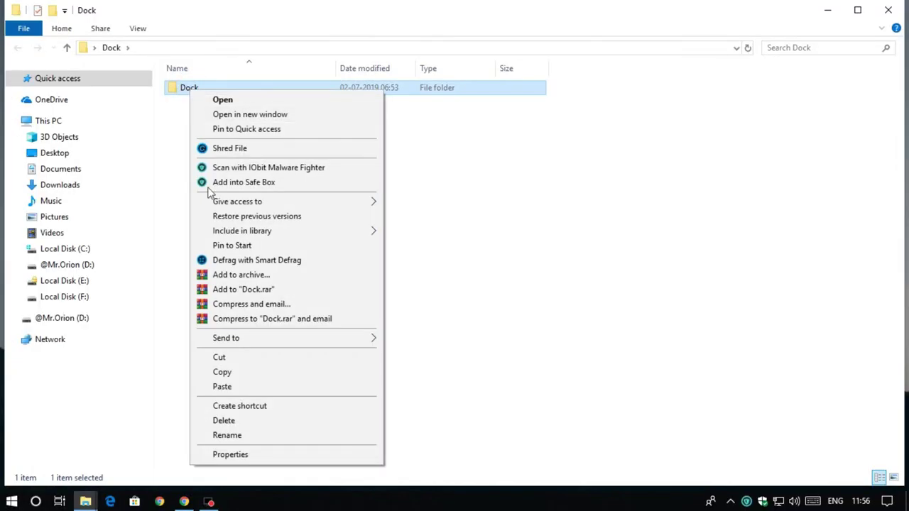
{"action": "left_click", "coordinate": [220, 372]}
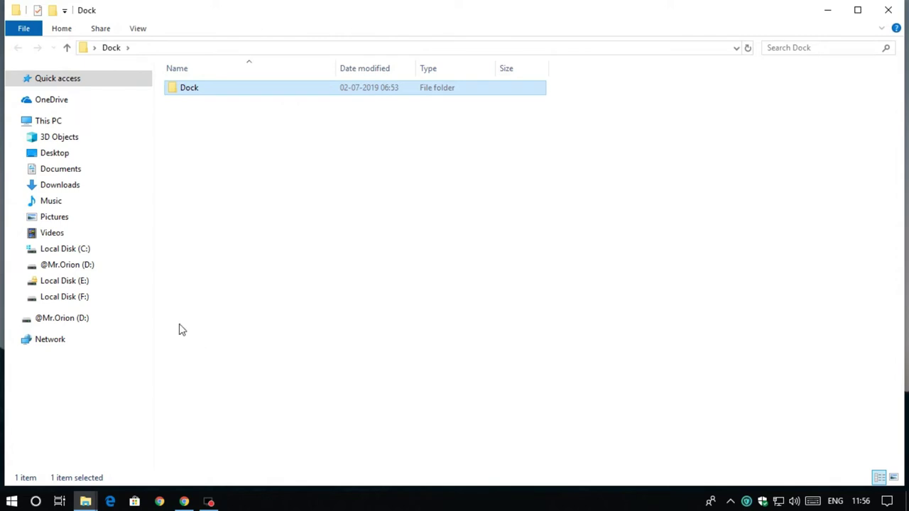
{"action": "left_click", "coordinate": [105, 173]}
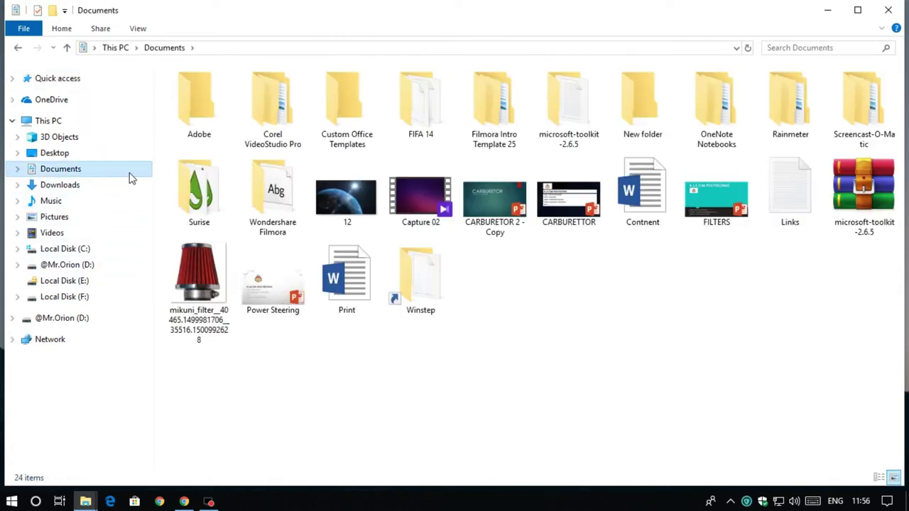
{"action": "double_click", "coordinate": [774, 77]}
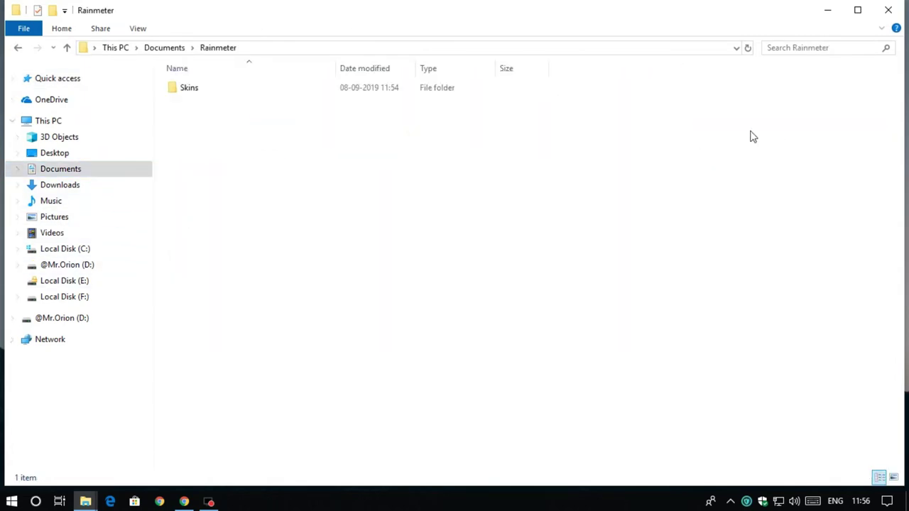
{"action": "double_click", "coordinate": [231, 90]}
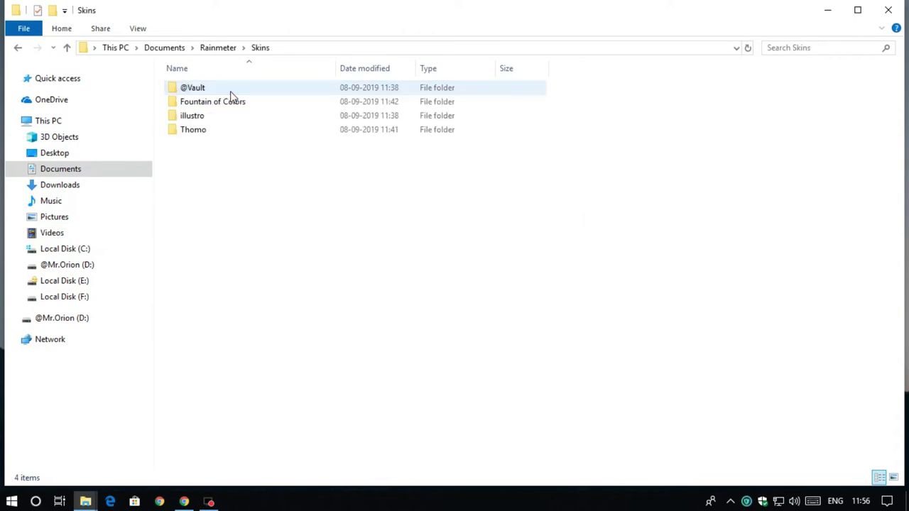
{"action": "right_click", "coordinate": [211, 150]}
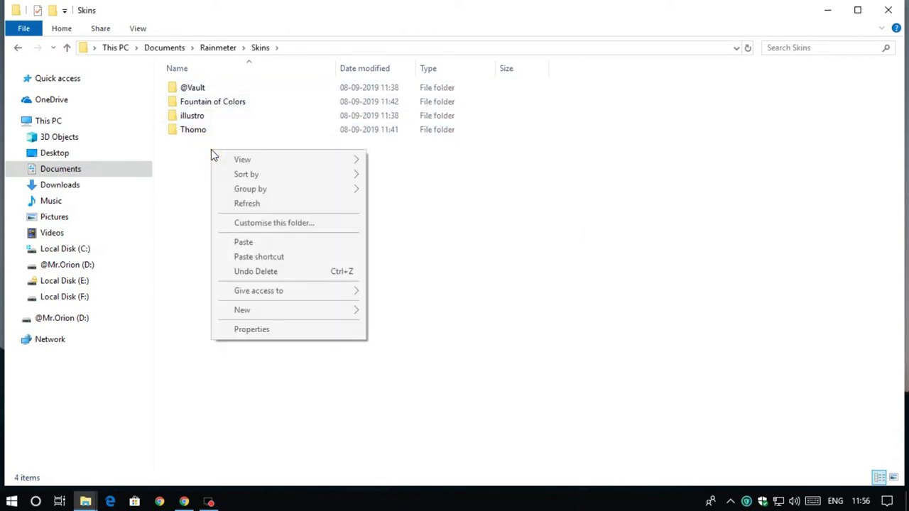
{"action": "left_click", "coordinate": [243, 244]}
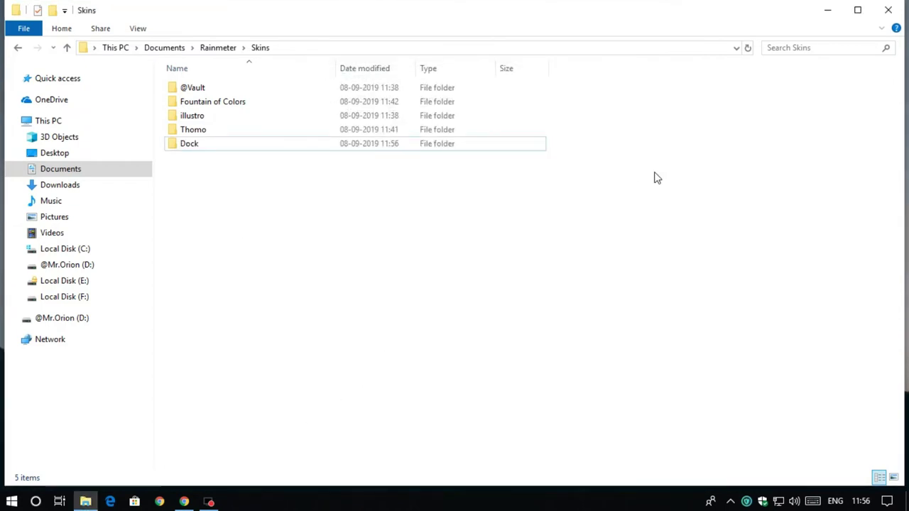
{"action": "left_click", "coordinate": [830, 16]}
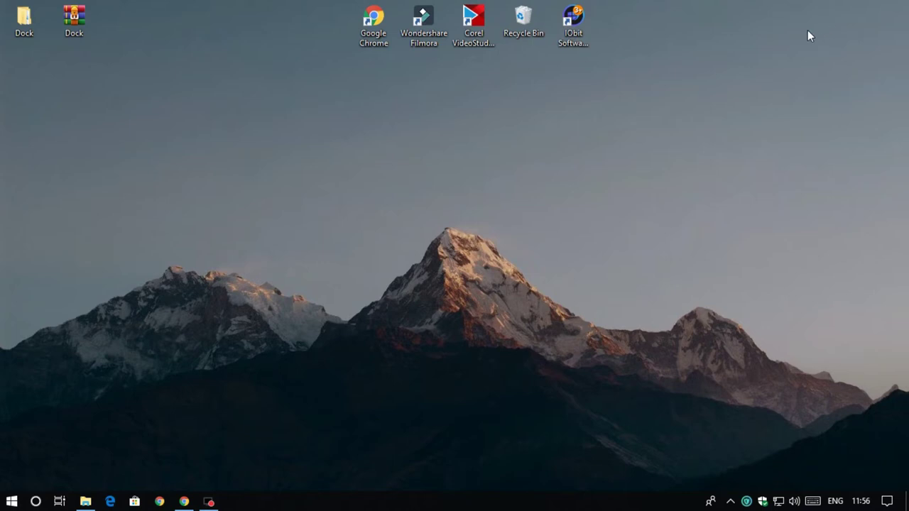
- Hide the desktop icons
{"action": "right_click", "coordinate": [808, 32]}
{"action": "mouse_move", "coordinate": [803, 40]}
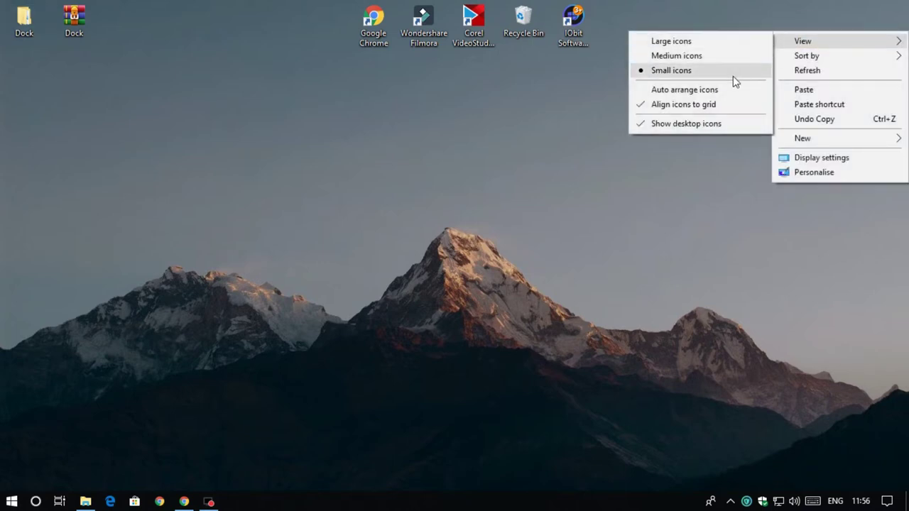
{"action": "left_click", "coordinate": [714, 124]}
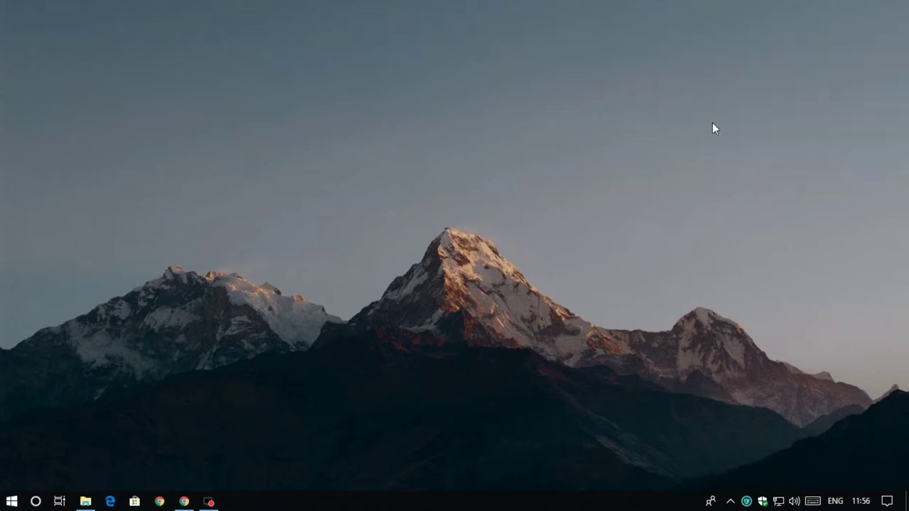
- Open the Rainmeter skin manager, centre its window on screen and load Date.ini from the Thomo skin
{"action": "left_click", "coordinate": [730, 501]}
{"action": "left_click", "coordinate": [731, 453]}
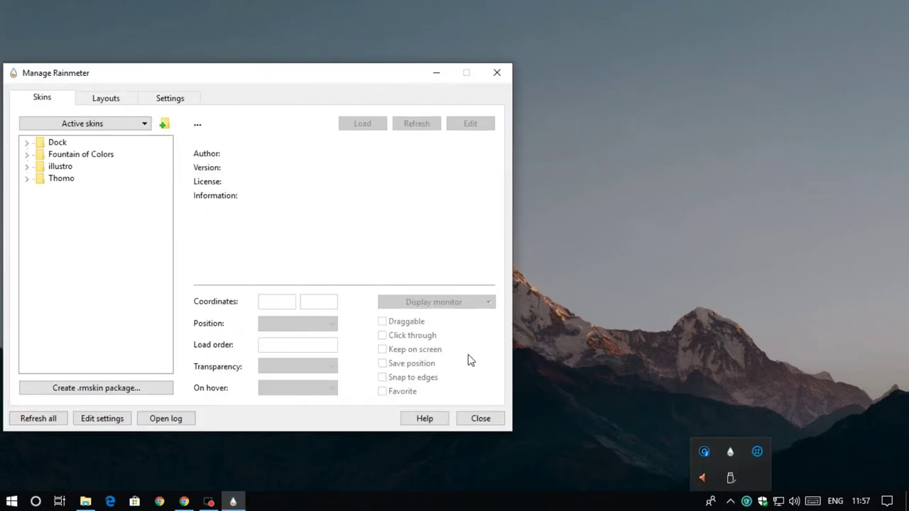
{"action": "left_click_drag", "start_coordinate": [357, 72], "coordinate": [548, 42]}
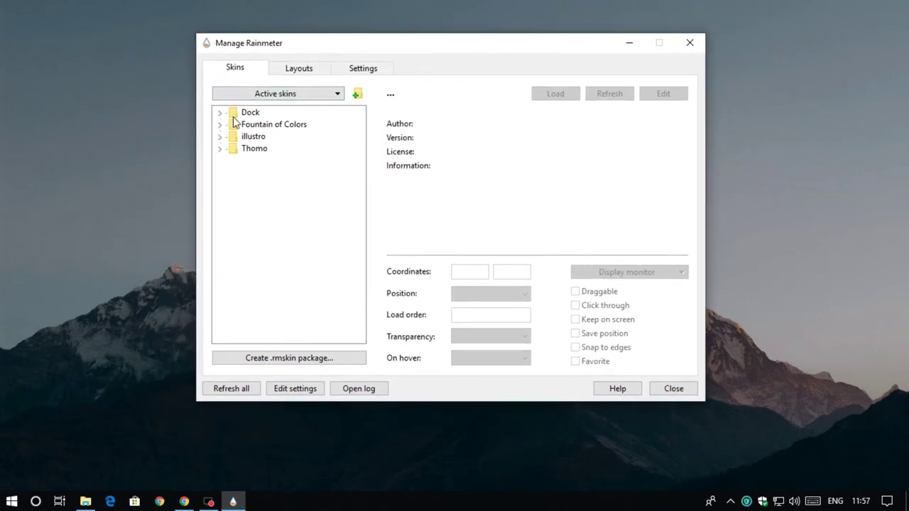
{"action": "left_click", "coordinate": [221, 149]}
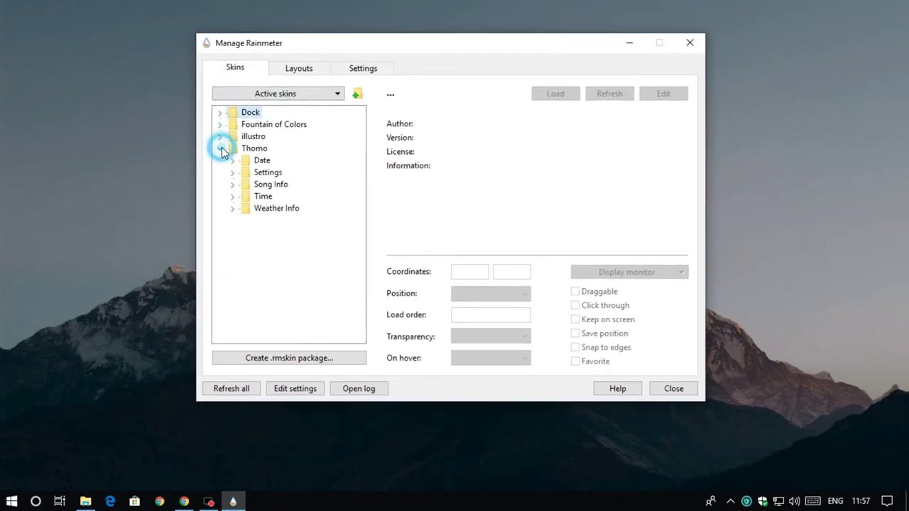
{"action": "left_click", "coordinate": [233, 160]}
{"action": "left_click", "coordinate": [274, 174]}
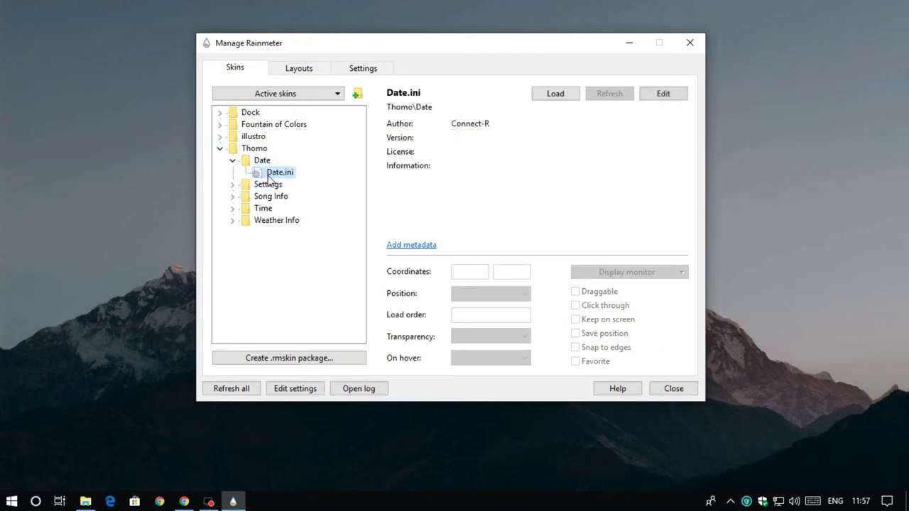
{"action": "left_click", "coordinate": [554, 97]}
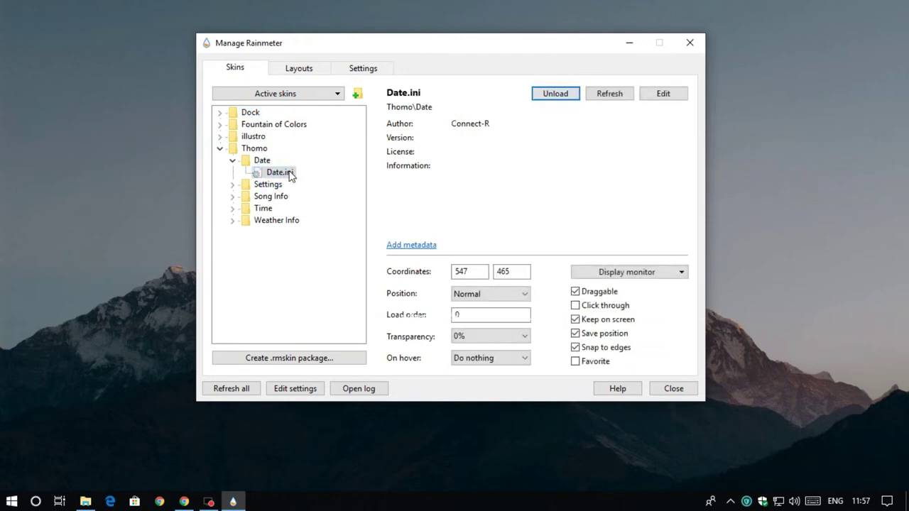
- Load Song Info.ini and Time.ini from the Thomo skin
{"action": "left_click", "coordinate": [232, 196]}
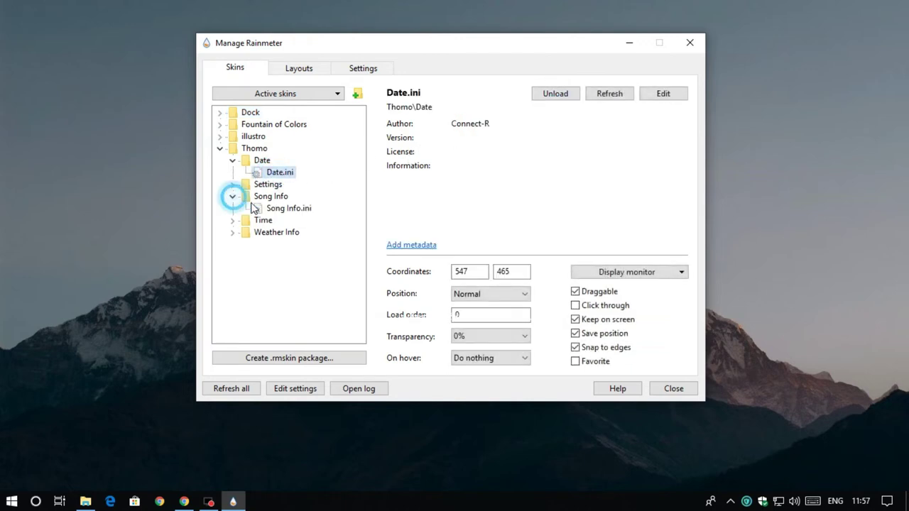
{"action": "left_click", "coordinate": [284, 208]}
{"action": "left_click", "coordinate": [555, 95]}
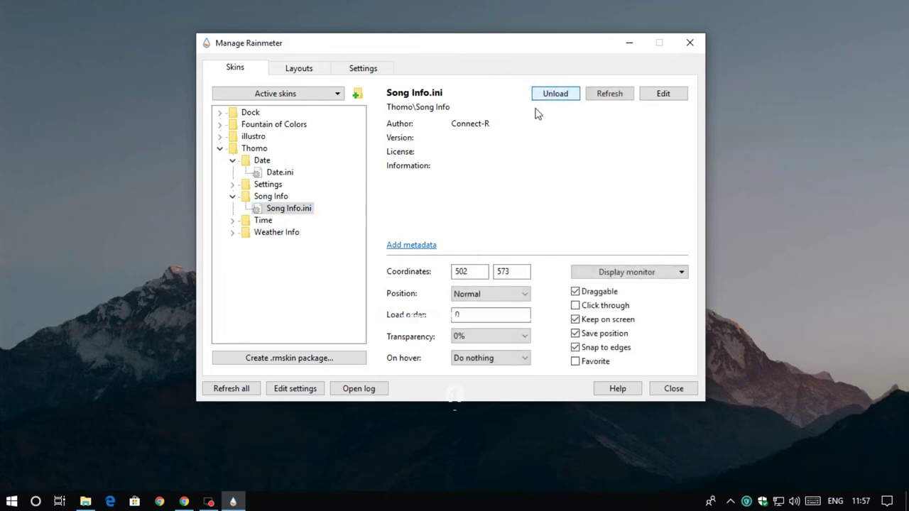
{"action": "left_click", "coordinate": [270, 232]}
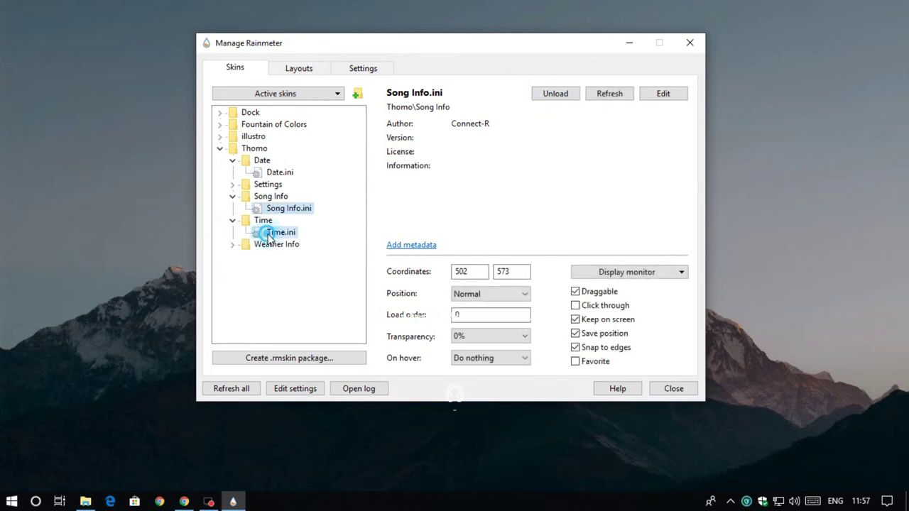
{"action": "left_click", "coordinate": [548, 98]}
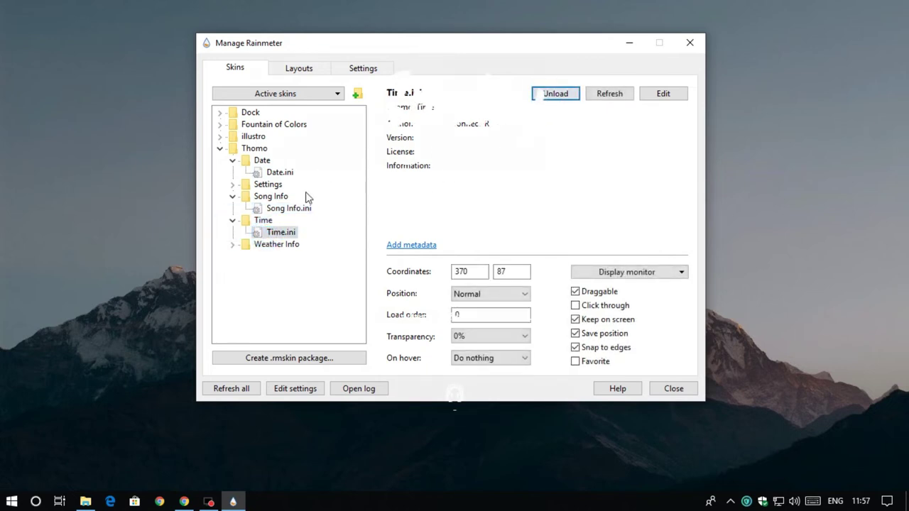
- Load Weather Info.ini from the Thomo skin and collapse the Thomo folder
{"action": "left_click", "coordinate": [232, 245]}
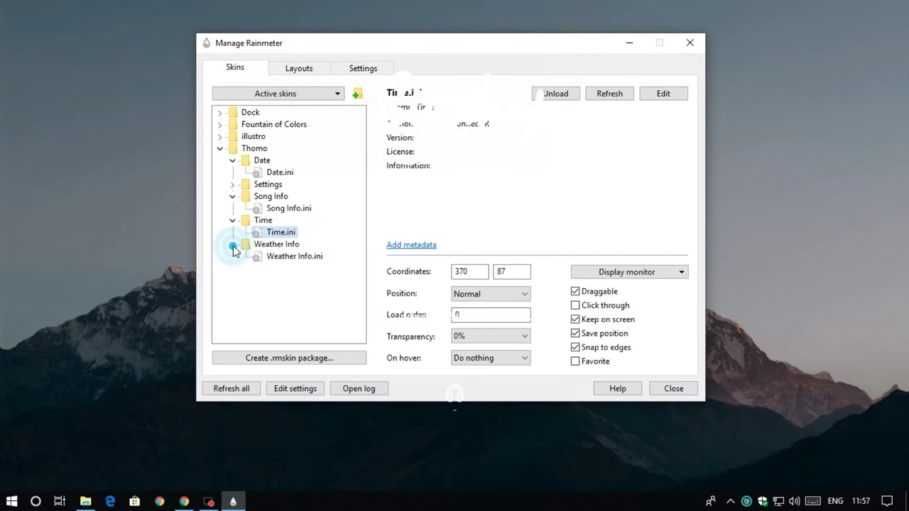
{"action": "left_click", "coordinate": [287, 257]}
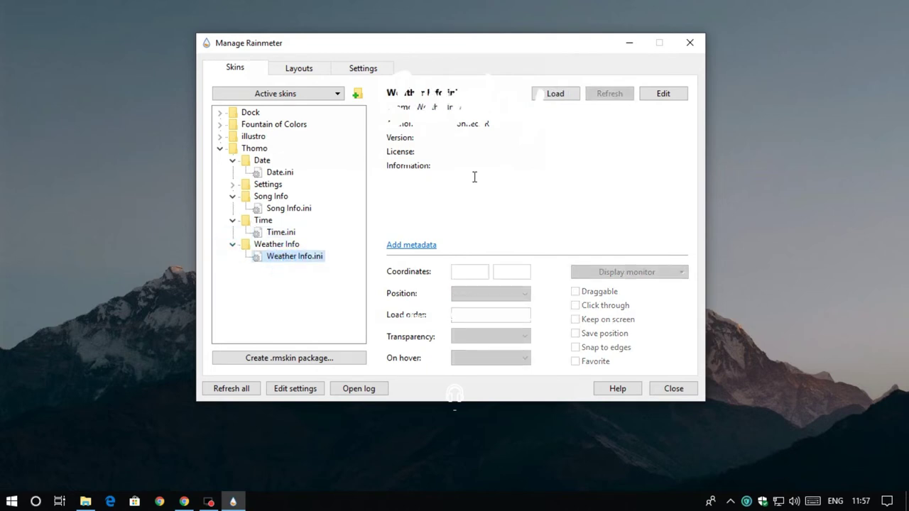
{"action": "left_click", "coordinate": [576, 100]}
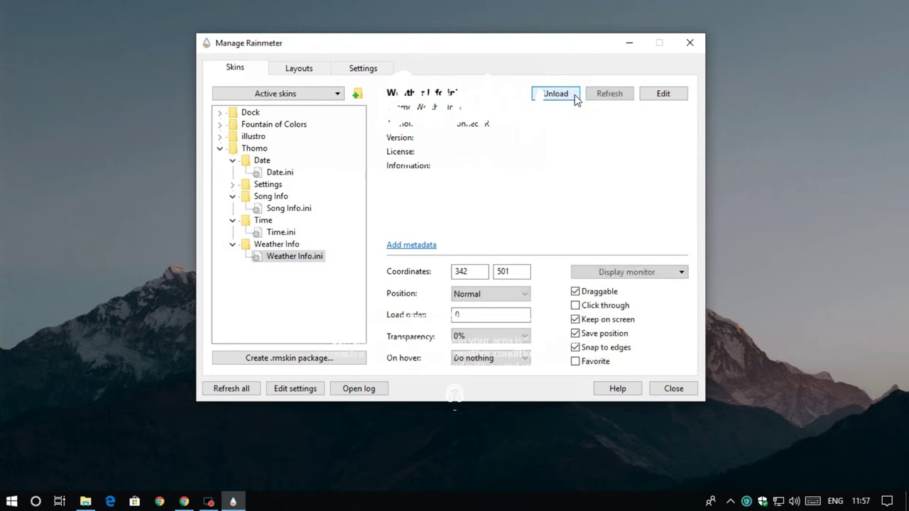
{"action": "left_click", "coordinate": [220, 150]}
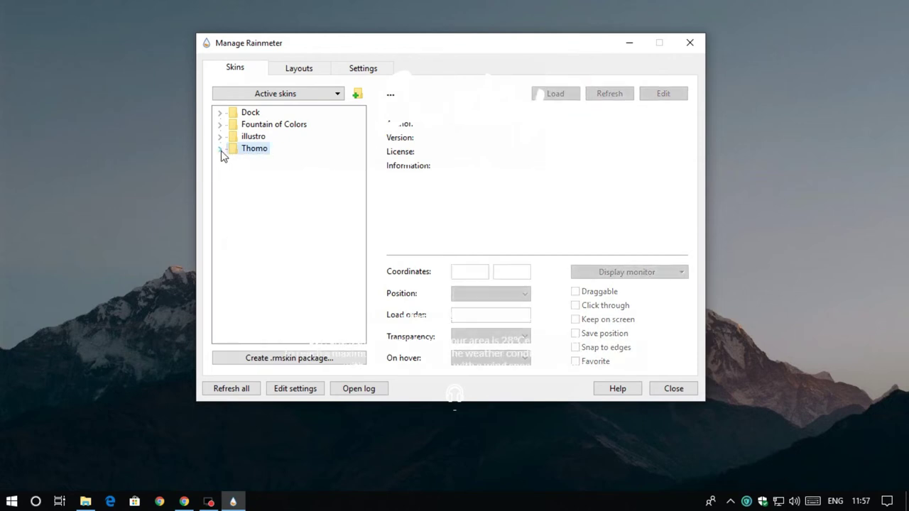
- Minimize the Rainmeter skin manager and refresh the desktop
{"action": "left_click_drag", "start_coordinate": [317, 49], "coordinate": [319, 50]}
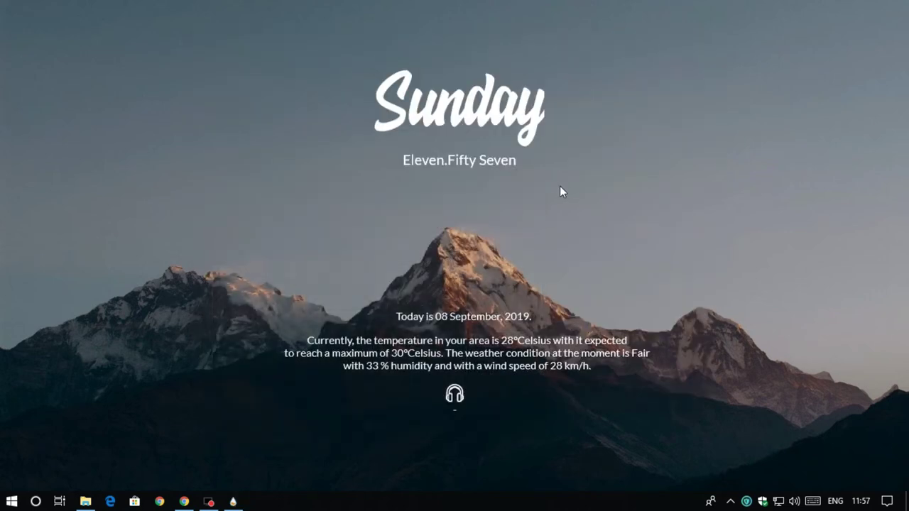
{"action": "right_click", "coordinate": [560, 189]}
{"action": "left_click", "coordinate": [573, 228]}
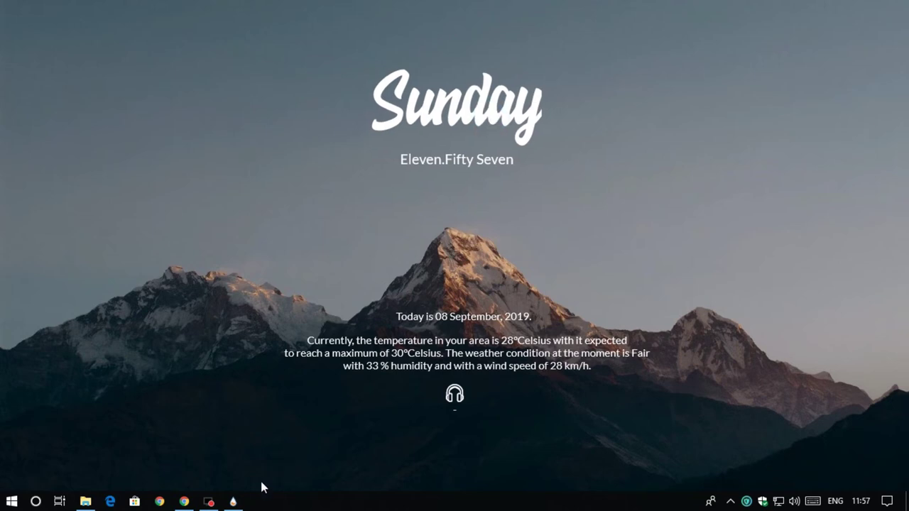
- Restore the Rainmeter skin manager and load Dock.ini from the Dock skin's inner Dock folder
{"action": "left_click", "coordinate": [233, 502]}
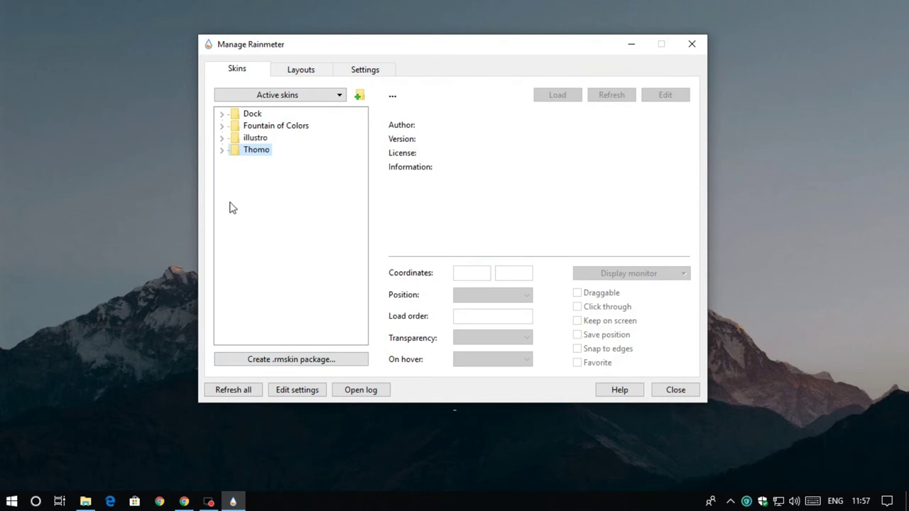
{"action": "left_click", "coordinate": [222, 113]}
{"action": "left_click", "coordinate": [235, 126]}
{"action": "left_click", "coordinate": [277, 138]}
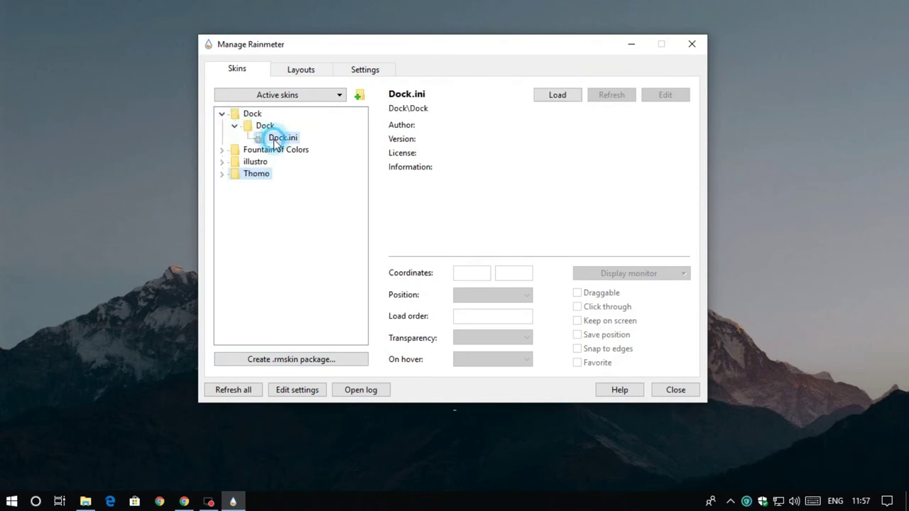
{"action": "left_click", "coordinate": [556, 95]}
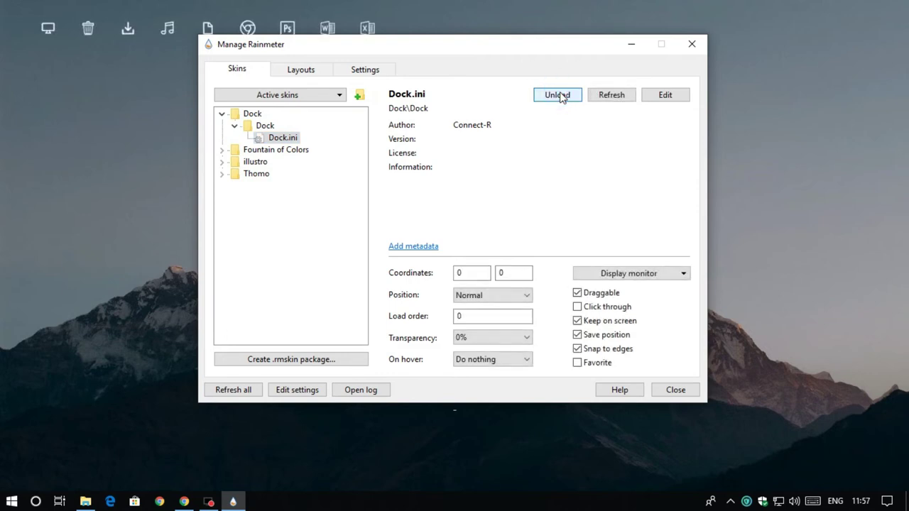
- Collapse the Dock folders and load Fountain of Colors.ini from the Fountain of Colors skin
{"action": "left_click", "coordinate": [234, 127]}
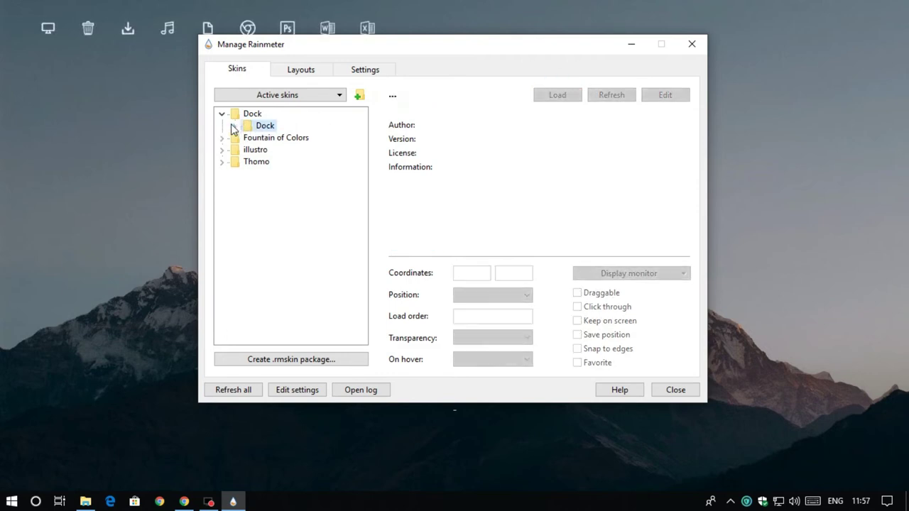
{"action": "left_click", "coordinate": [222, 115]}
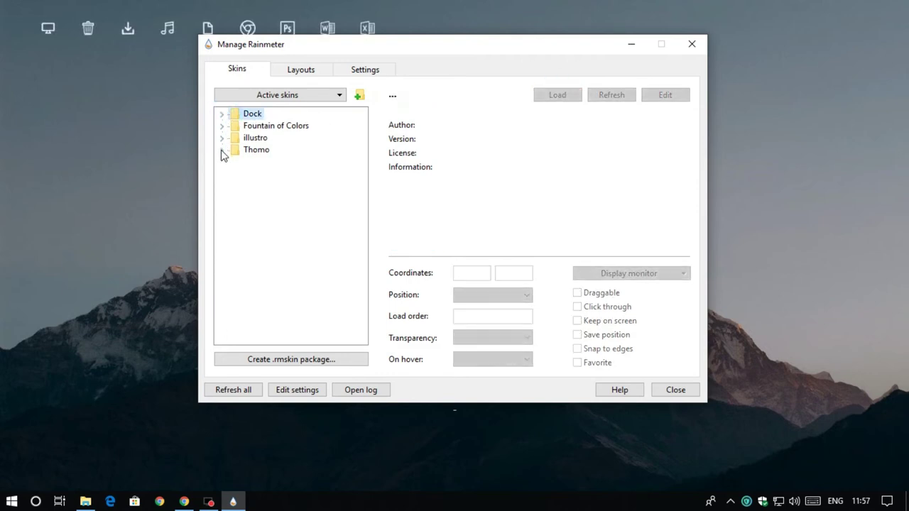
{"action": "left_click", "coordinate": [221, 126]}
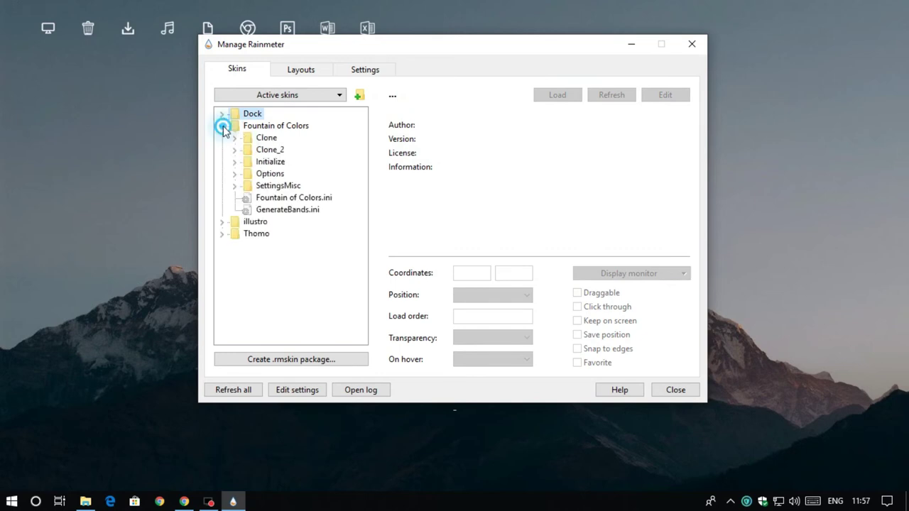
{"action": "left_click", "coordinate": [276, 198]}
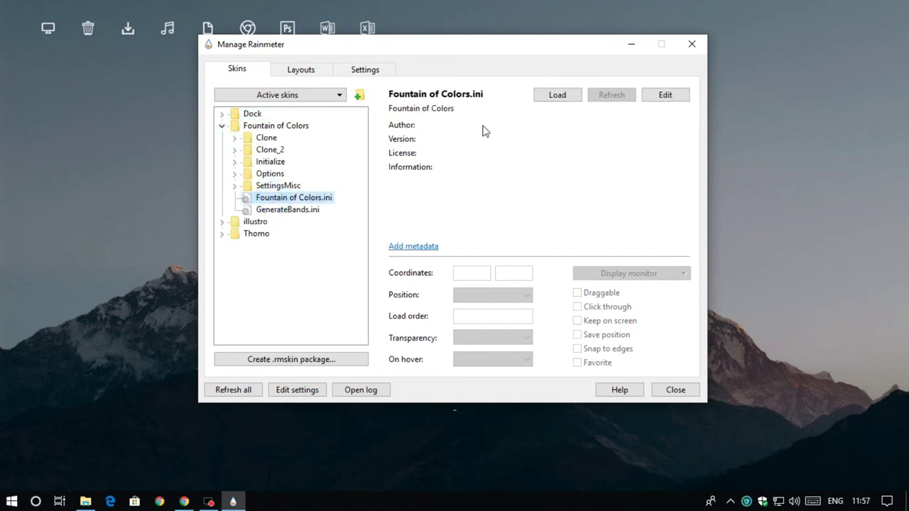
{"action": "left_click", "coordinate": [557, 100]}
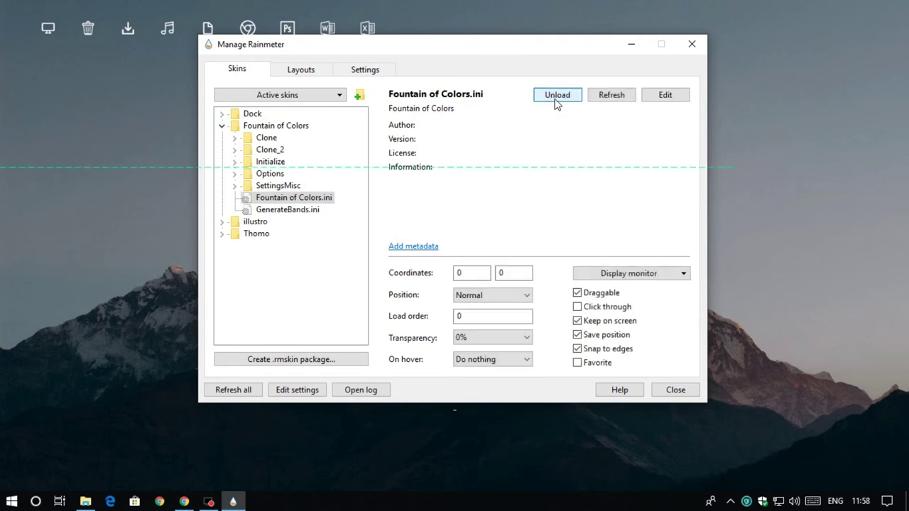
- Load Options.ini from the Fountain of Colors skin's Options folder to open the visualizer settings
{"action": "left_click", "coordinate": [248, 178]}
{"action": "left_click", "coordinate": [234, 174]}
{"action": "left_click", "coordinate": [281, 186]}
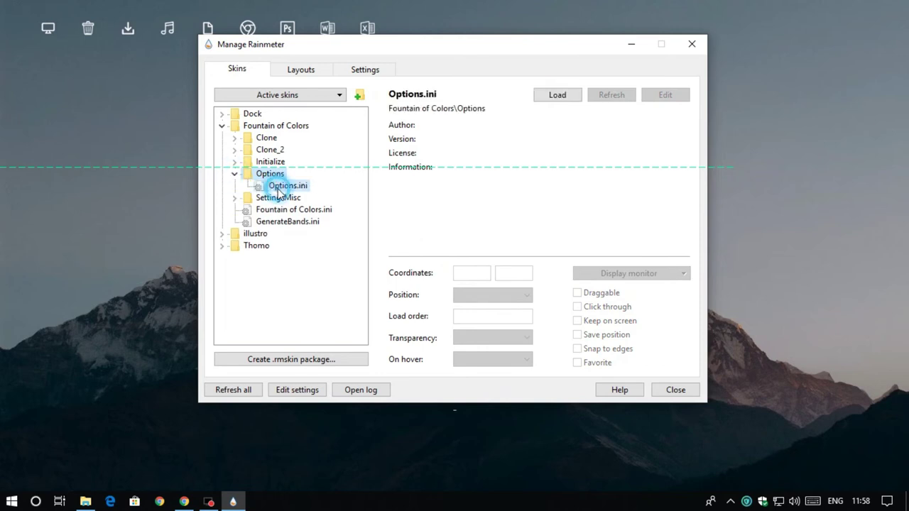
{"action": "left_click", "coordinate": [558, 98]}
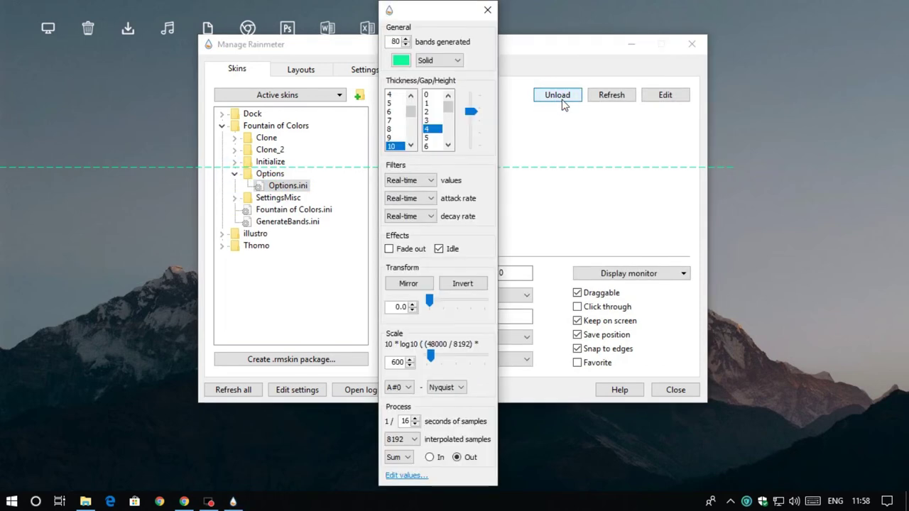
- Set the visualizer to 20 generated bands, thickness 9, height 50 and 1/8 seconds of samples
{"action": "left_click", "coordinate": [406, 45]}
{"action": "left_click", "coordinate": [405, 46]}
{"action": "left_click", "coordinate": [405, 46]}
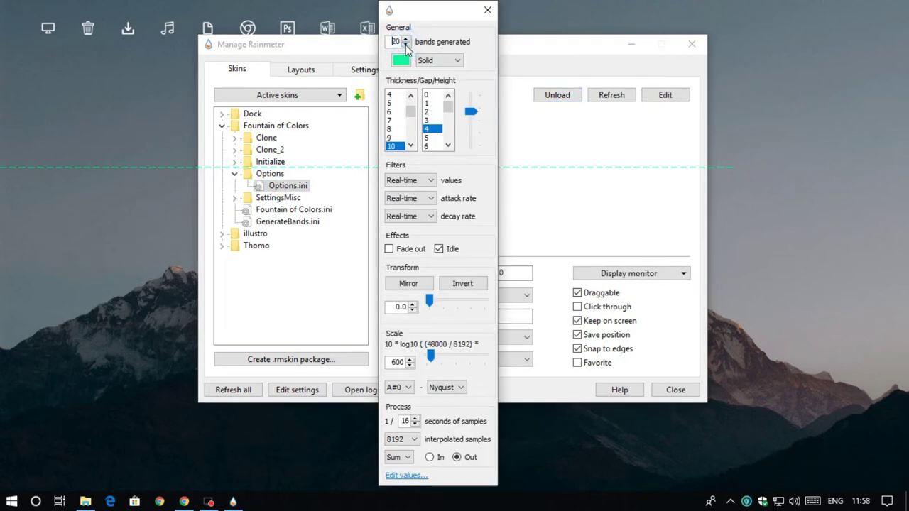
{"action": "scroll", "coordinate": [410, 114], "scroll_direction": "down", "scroll_amount": 1}
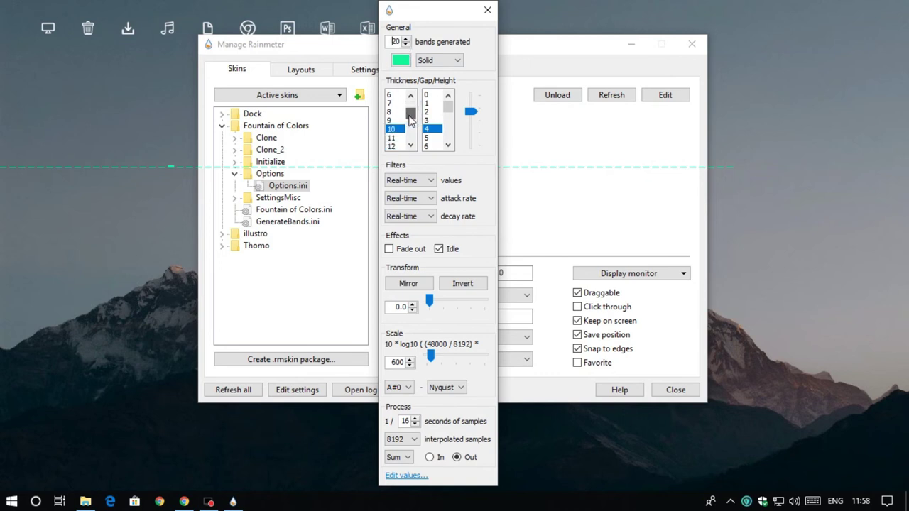
{"action": "left_click", "coordinate": [396, 120]}
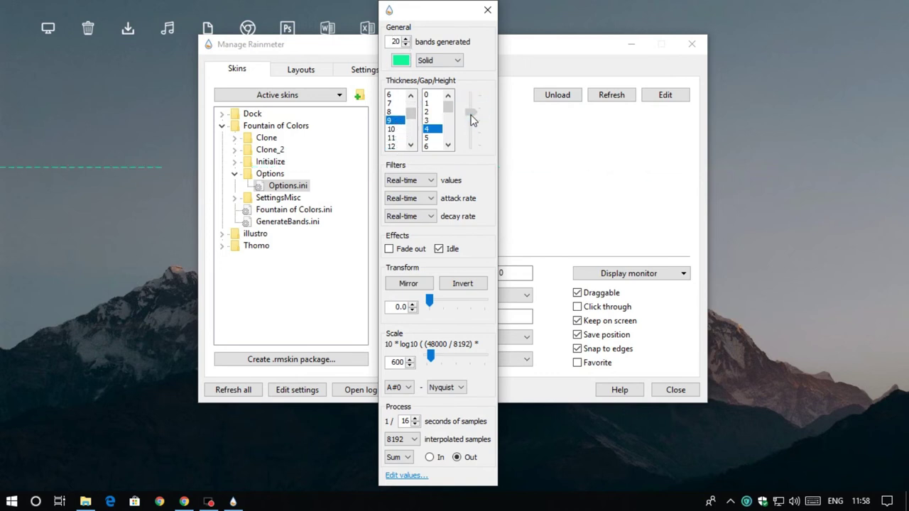
{"action": "left_click_drag", "start_coordinate": [473, 121], "coordinate": [471, 145]}
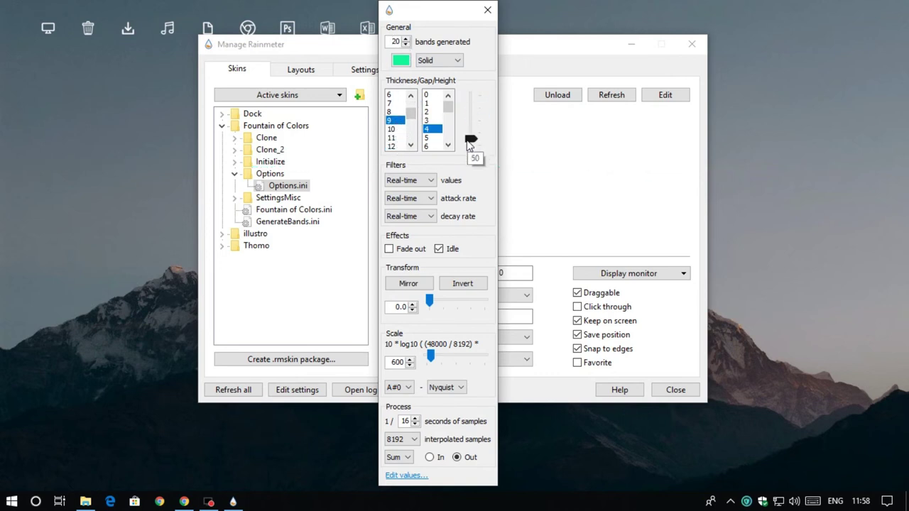
{"action": "double_click", "coordinate": [404, 421]}
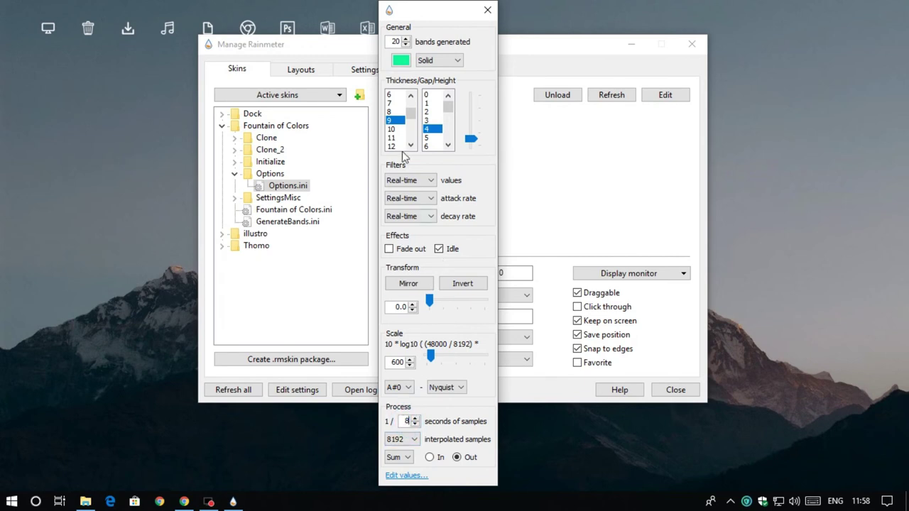
- Set the visualizer's solid colour to a near-white grey of 238, 238, 238 and close its options
{"action": "left_click", "coordinate": [402, 59]}
{"action": "left_click", "coordinate": [439, 205]}
{"action": "left_click", "coordinate": [595, 125]}
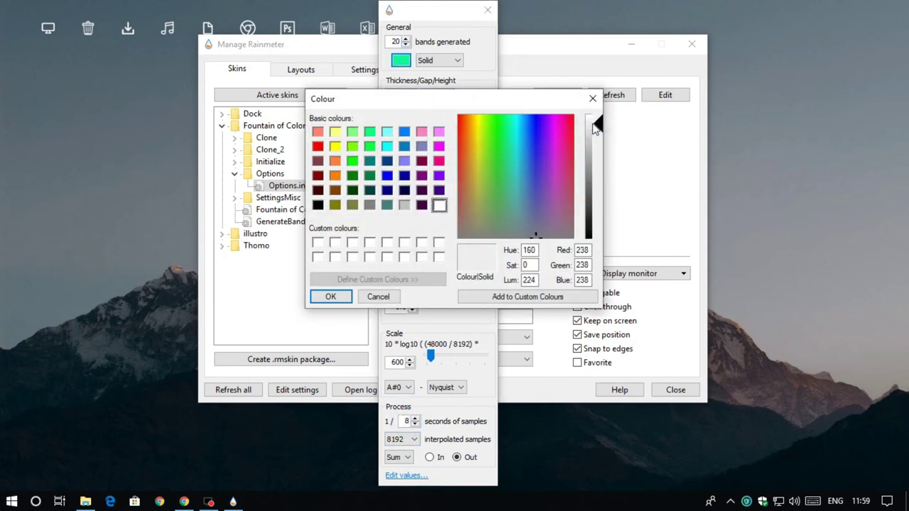
{"action": "left_click", "coordinate": [331, 297]}
{"action": "left_click", "coordinate": [462, 12]}
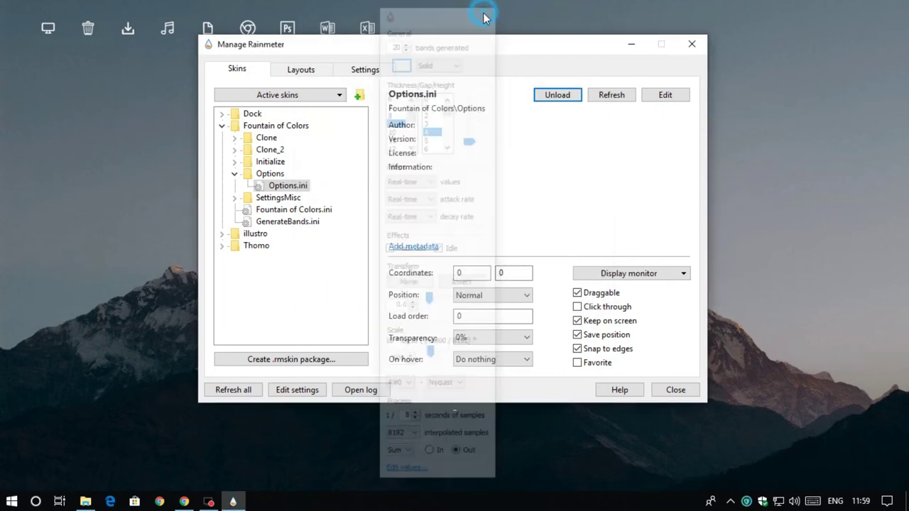
- Minimize the skin manager, move the icon dock to just above the taskbar, and nudge the headphone widget slightly toward the dock's centre
{"action": "left_click", "coordinate": [631, 48]}
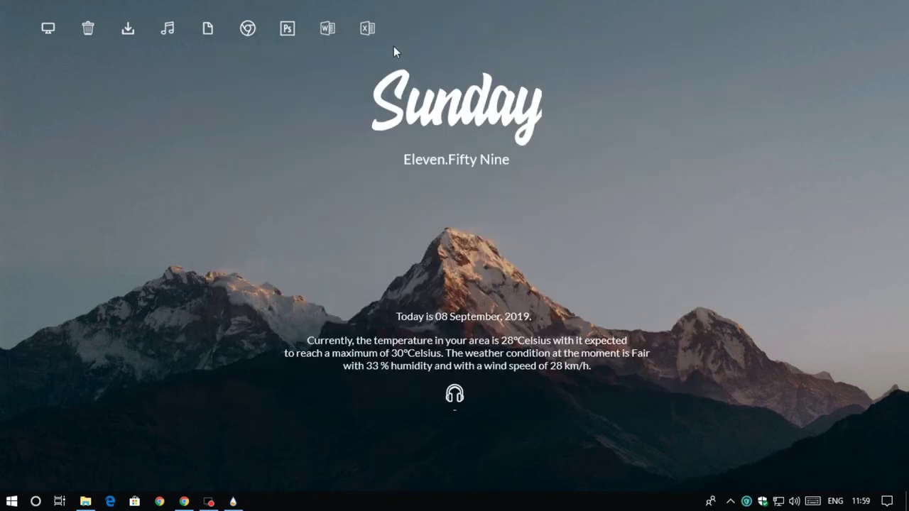
{"action": "left_click_drag", "start_coordinate": [320, 32], "coordinate": [579, 461]}
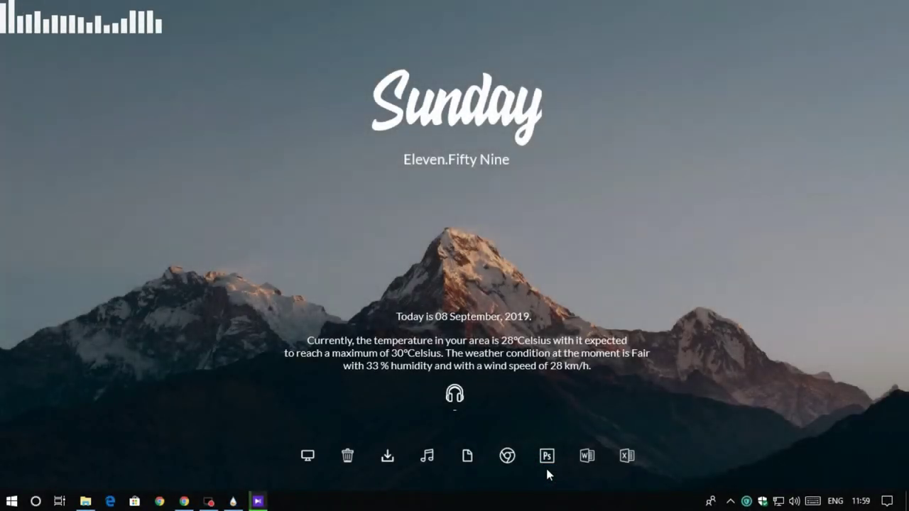
{"action": "left_click_drag", "start_coordinate": [456, 395], "coordinate": [463, 400]}
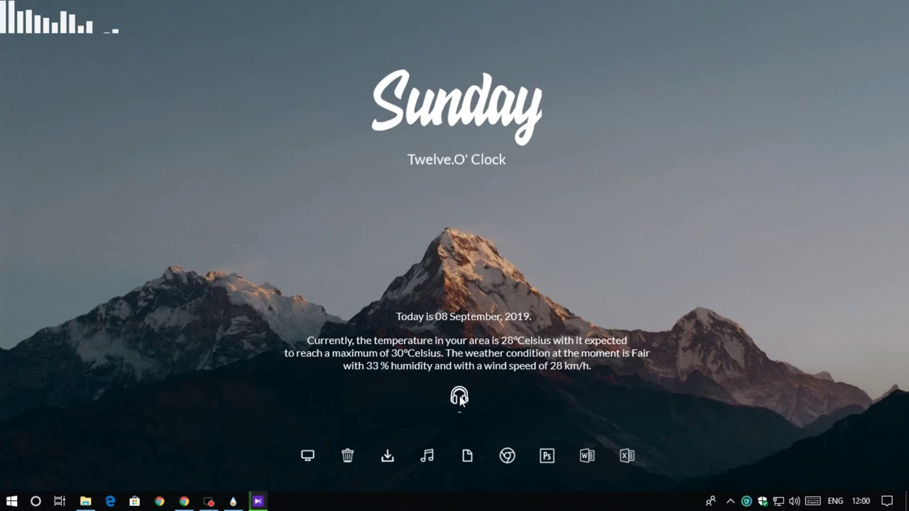
- Restore the skin manager, load the Fountain of Colors Options.ini again and mirror the visualizer
{"action": "left_click", "coordinate": [236, 501]}
{"action": "left_click", "coordinate": [294, 187]}
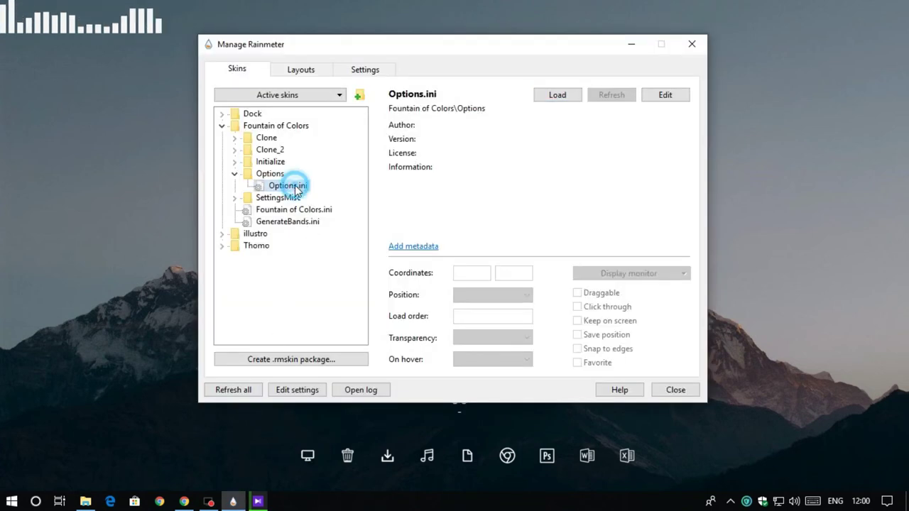
{"action": "left_click", "coordinate": [539, 97]}
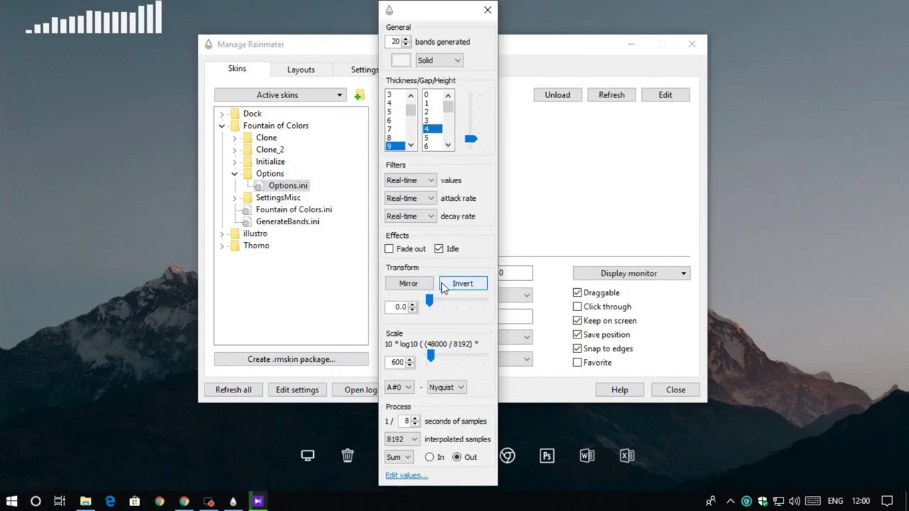
{"action": "left_click", "coordinate": [409, 283]}
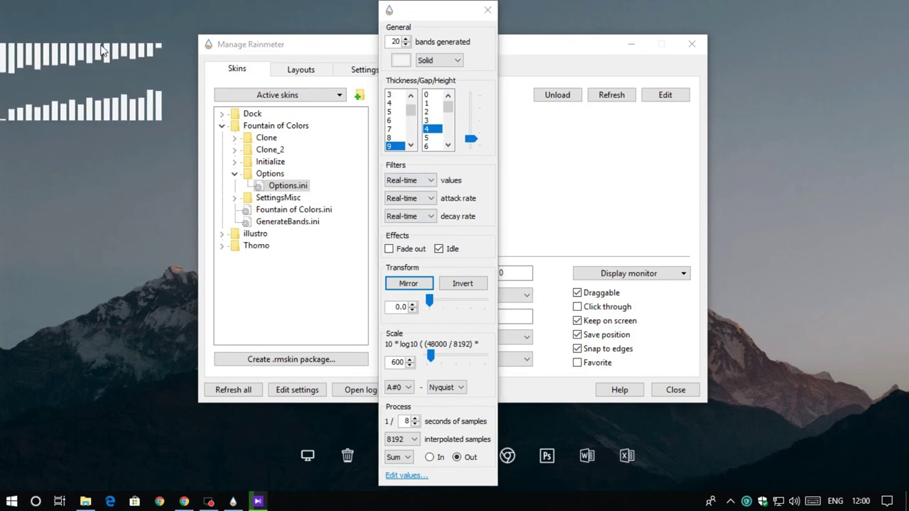
- Set the visualizer's bar thickness to 6, try 10, 15 and 25 generated bands, and close its options
{"action": "left_click", "coordinate": [393, 130]}
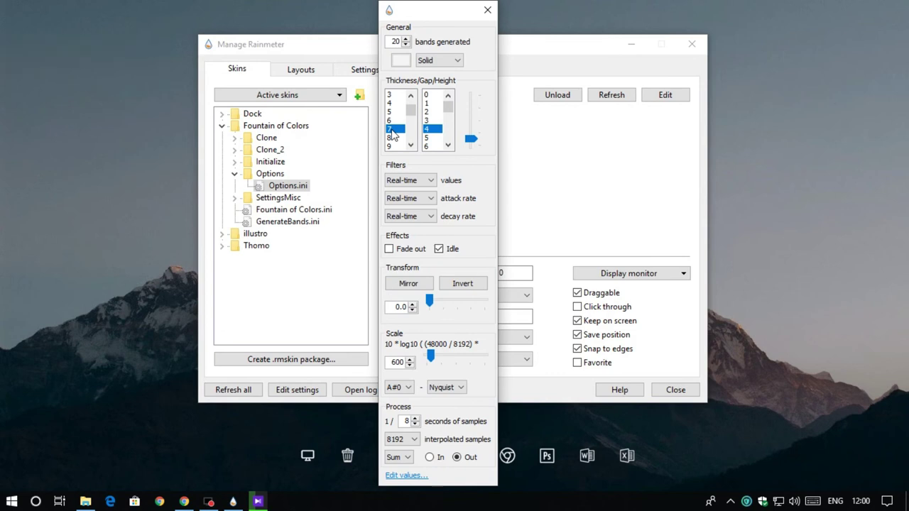
{"action": "left_click", "coordinate": [406, 45]}
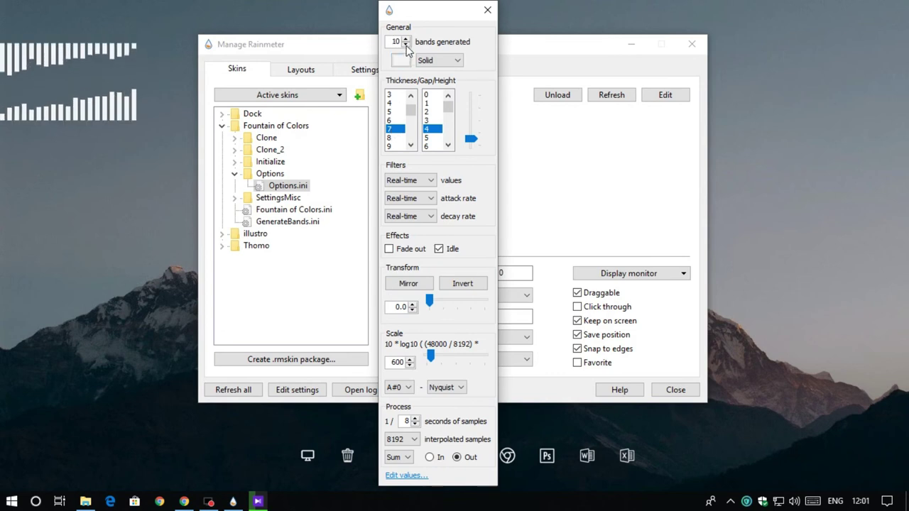
{"action": "left_click", "coordinate": [405, 39]}
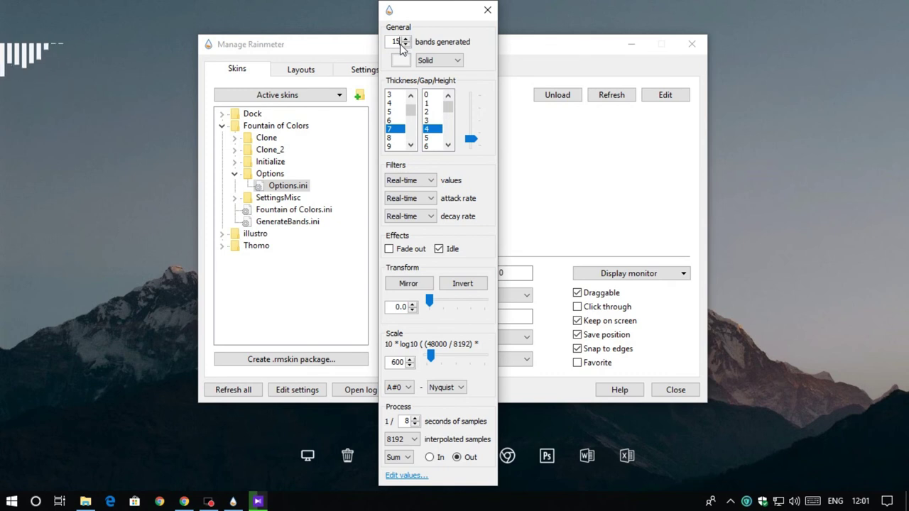
{"action": "left_click", "coordinate": [395, 121]}
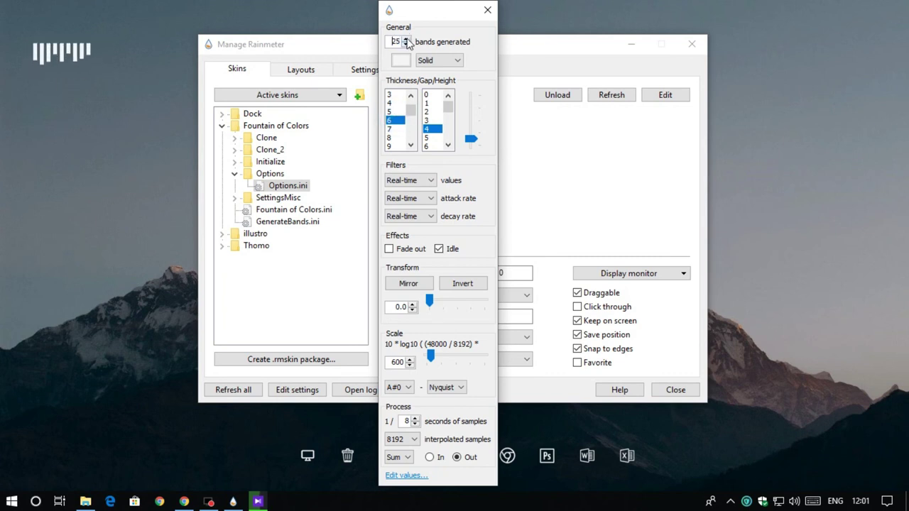
{"action": "left_click", "coordinate": [487, 10]}
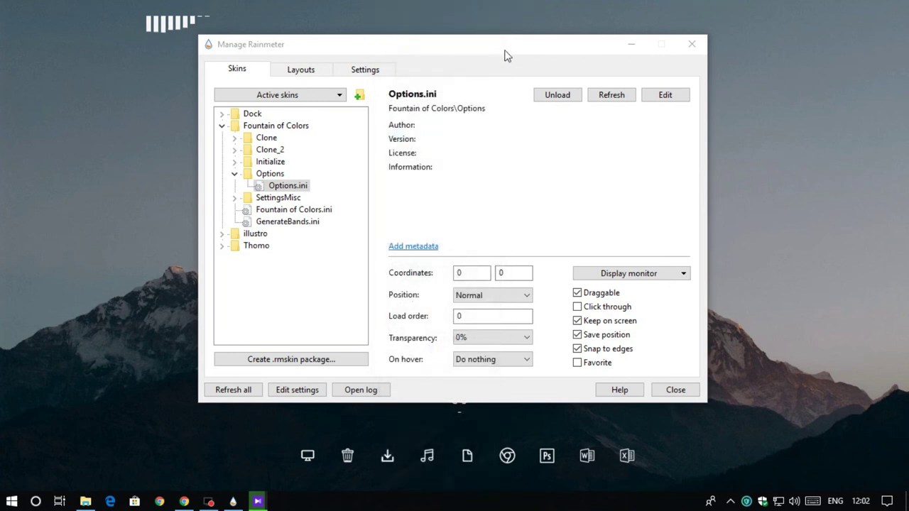
- Minimize the skin manager and move the visualizer bars to the centre of the desktop, directly beneath the written-out time
{"action": "left_click", "coordinate": [637, 51]}
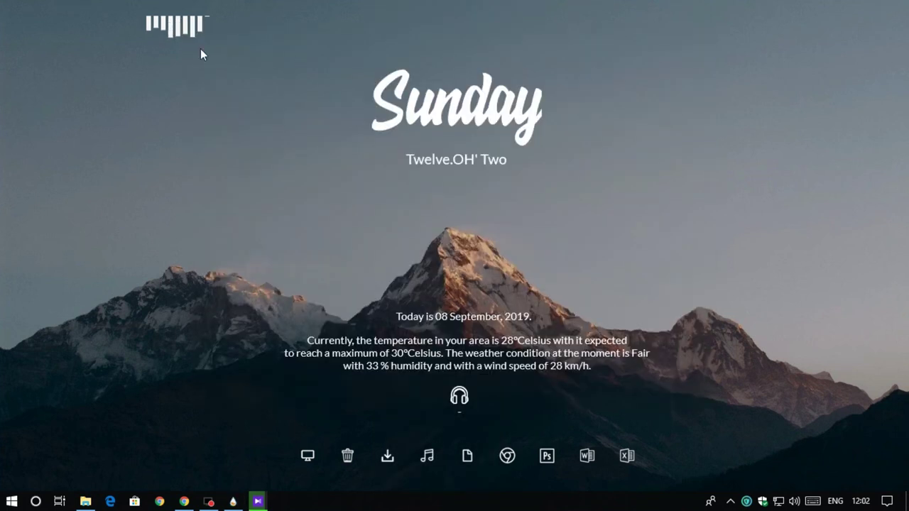
{"action": "left_click_drag", "start_coordinate": [189, 41], "coordinate": [339, 140]}
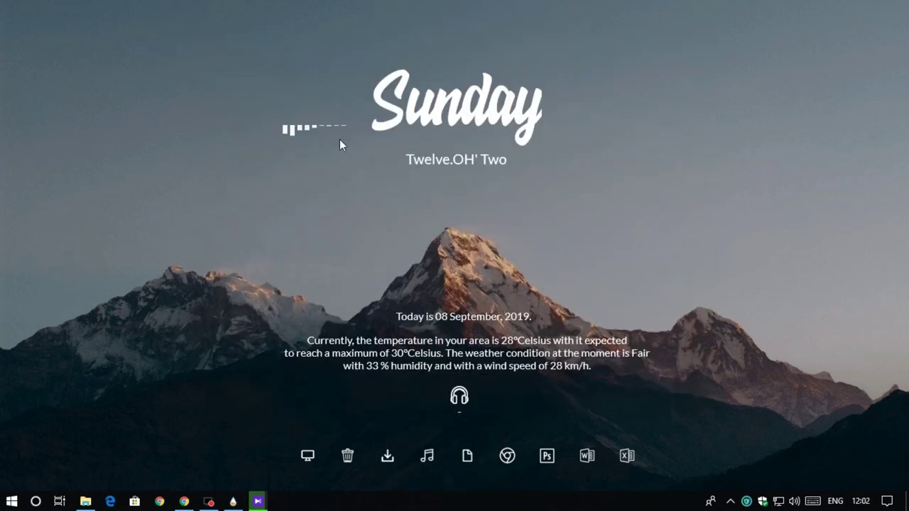
{"action": "left_click_drag", "start_coordinate": [449, 183], "coordinate": [459, 180]}
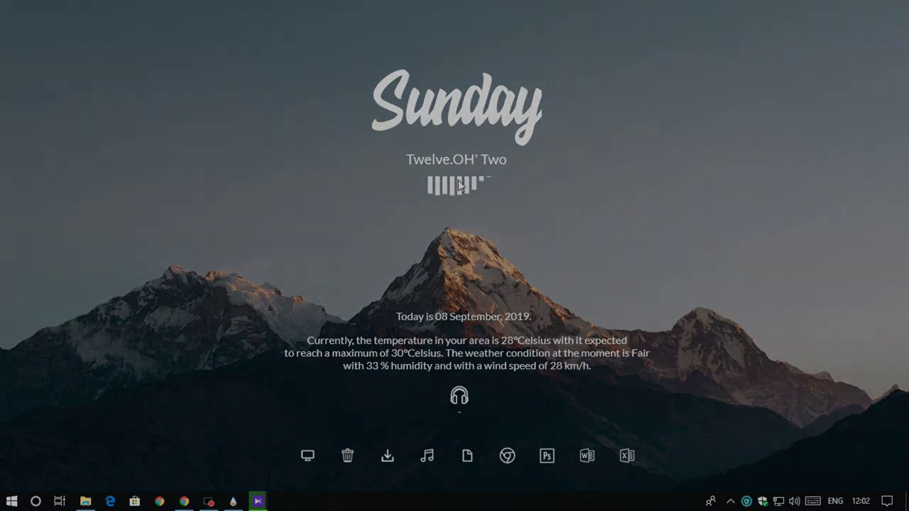